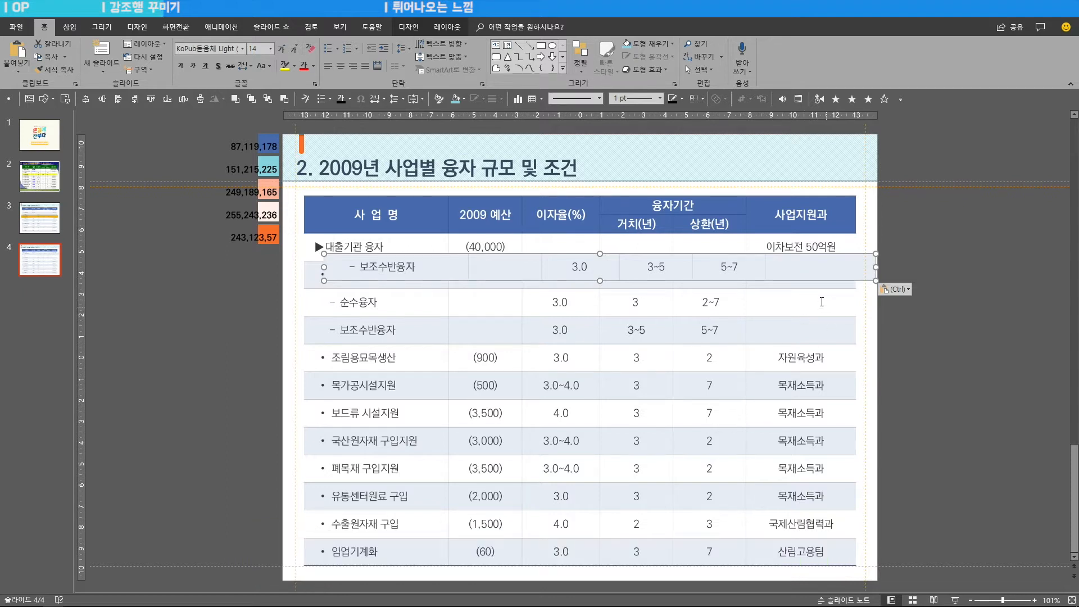
- Place the copied 보조수반융자 row over the original row, then widen it to both vertical guides and make it slightly taller
left_click_drag(815, 283, 793, 342)
key("Down")
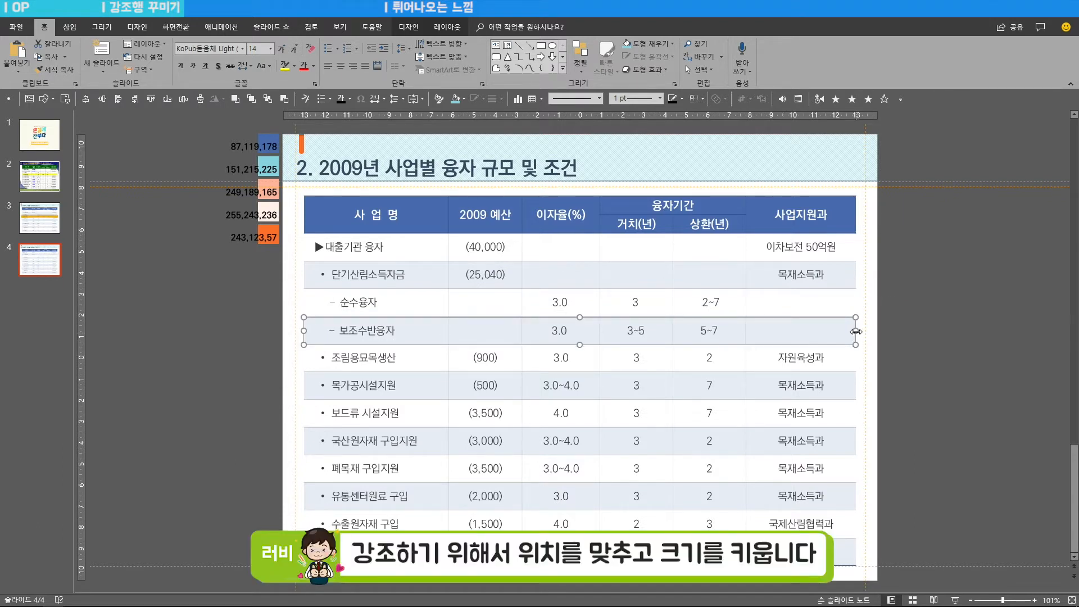
left_click_drag(861, 329, 864, 330)
left_click_drag(304, 331, 297, 331)
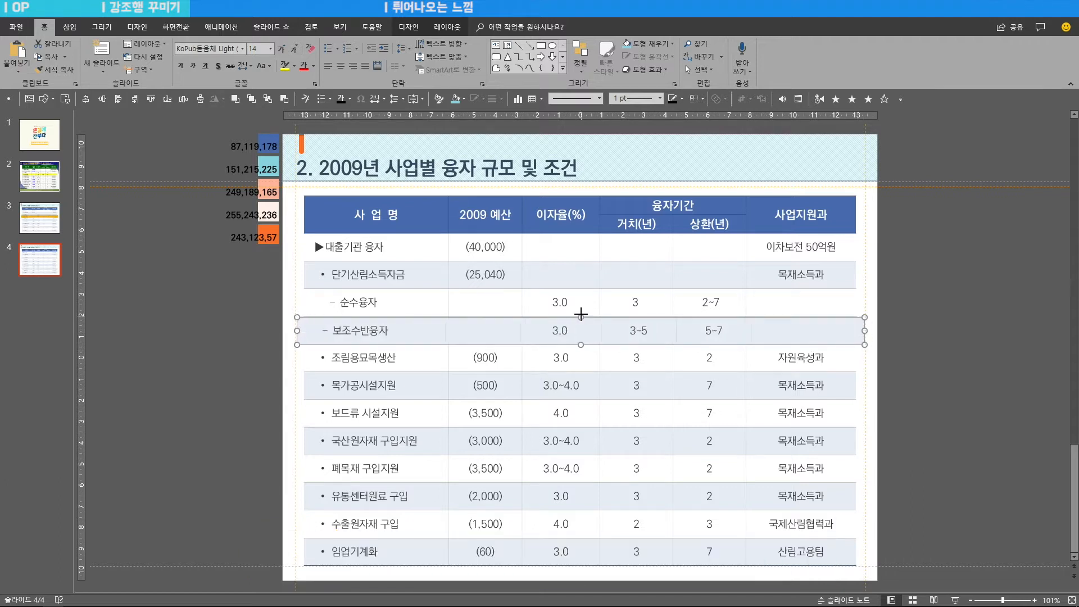
left_click_drag(581, 317, 582, 348)
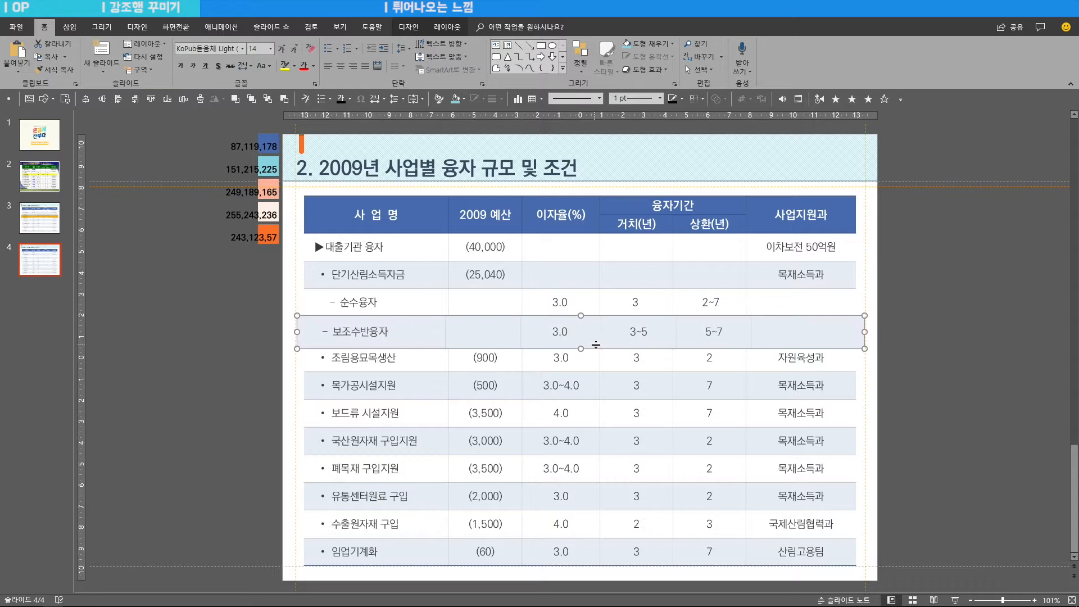
- Nudge the enlarged 보조수반융자 row slightly upward
key("Up")
key("Up")
key("Up")
key("Up")
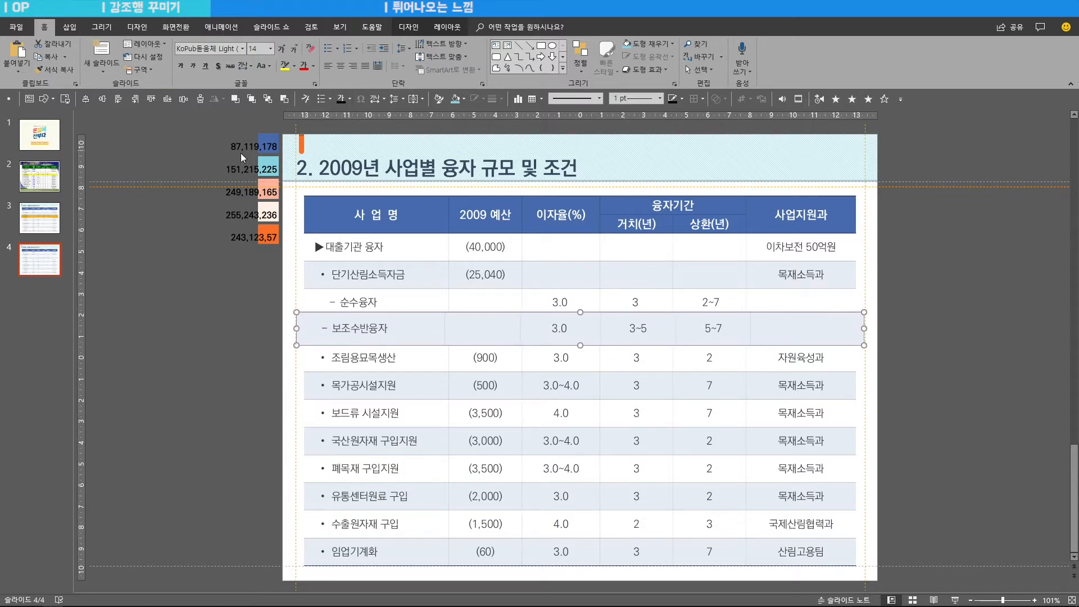
- Set the enlarged row's text to size 16 in the KoPub돋움체 Bold font
key("ctrl+shift+p")
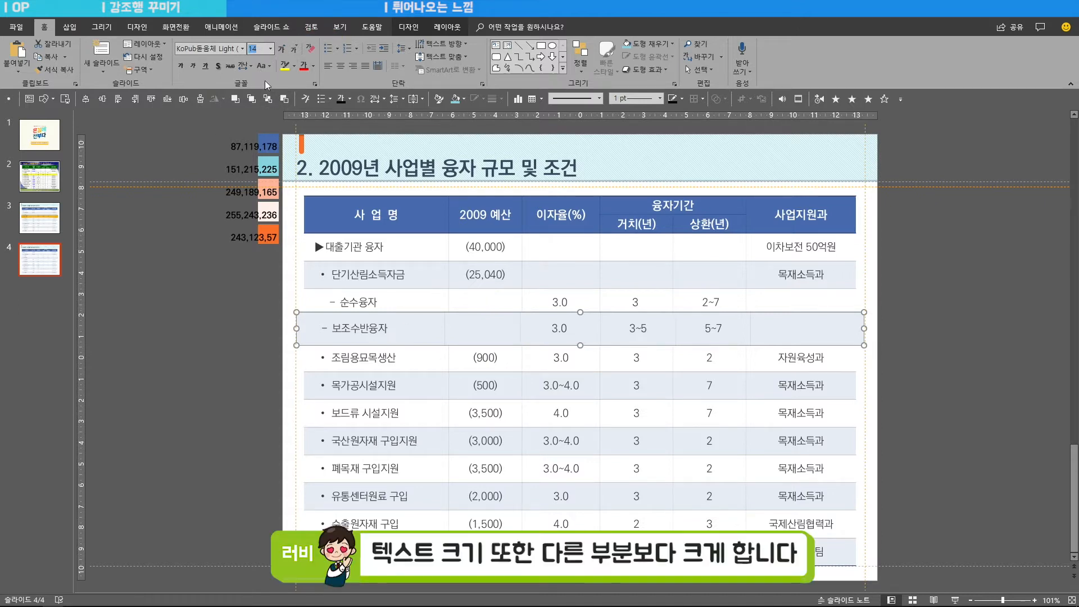
type("16")
key("Return")
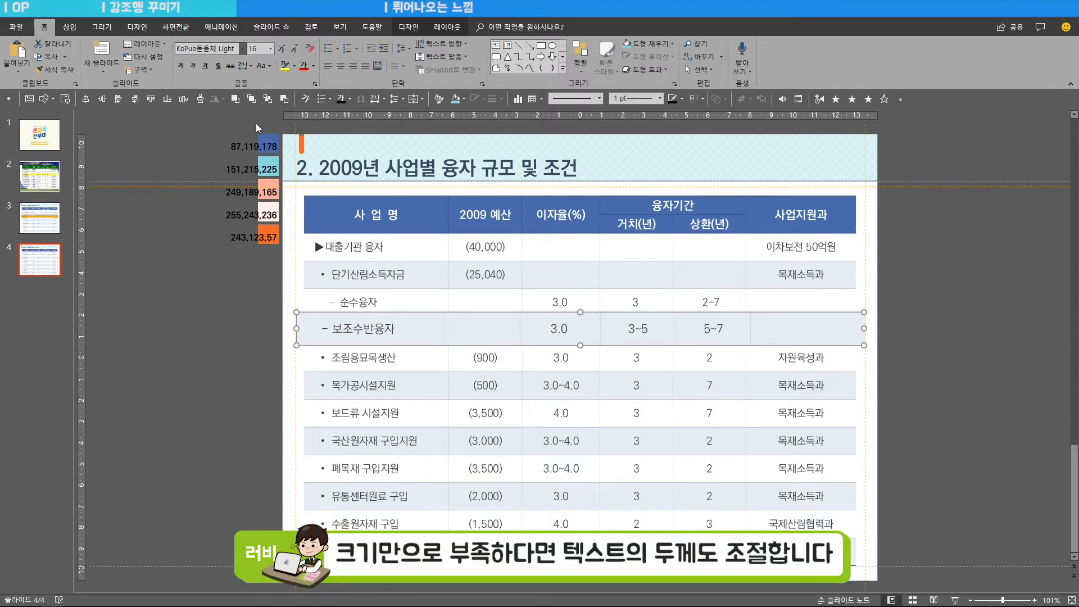
left_click(243, 49)
left_click(263, 103)
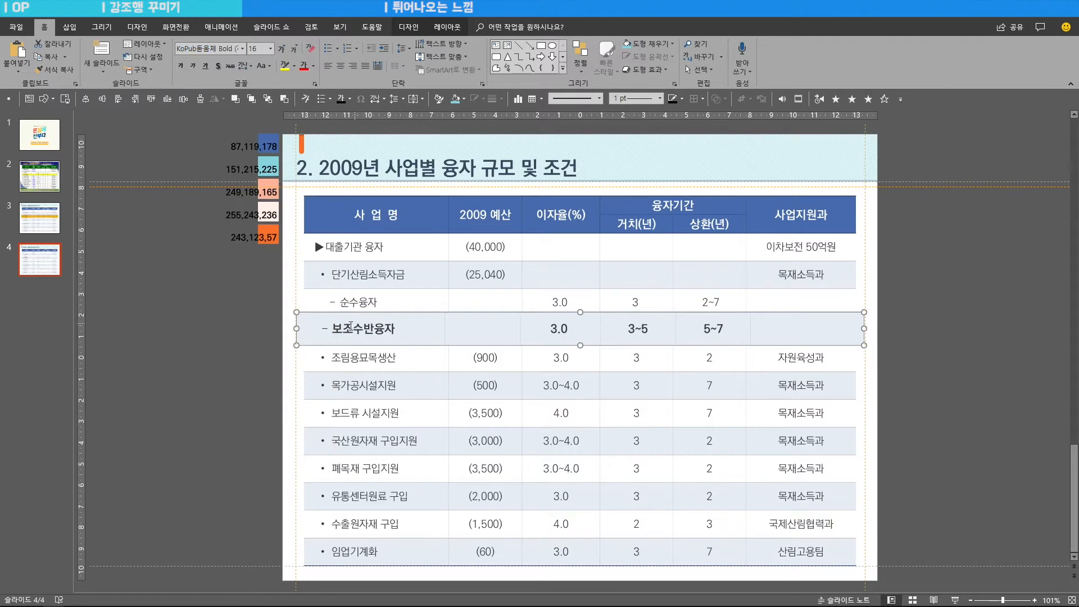
- Fill all cells of the enlarged row with orange sampled by eyedropper from the 243,123,57 swatch
left_click_drag(348, 329, 801, 342)
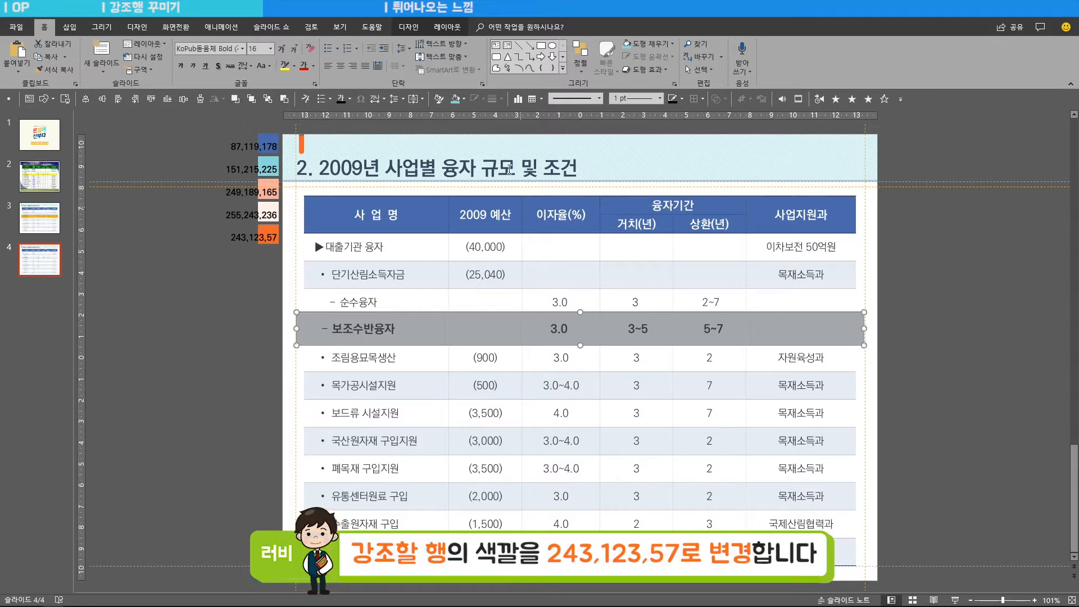
left_click(464, 99)
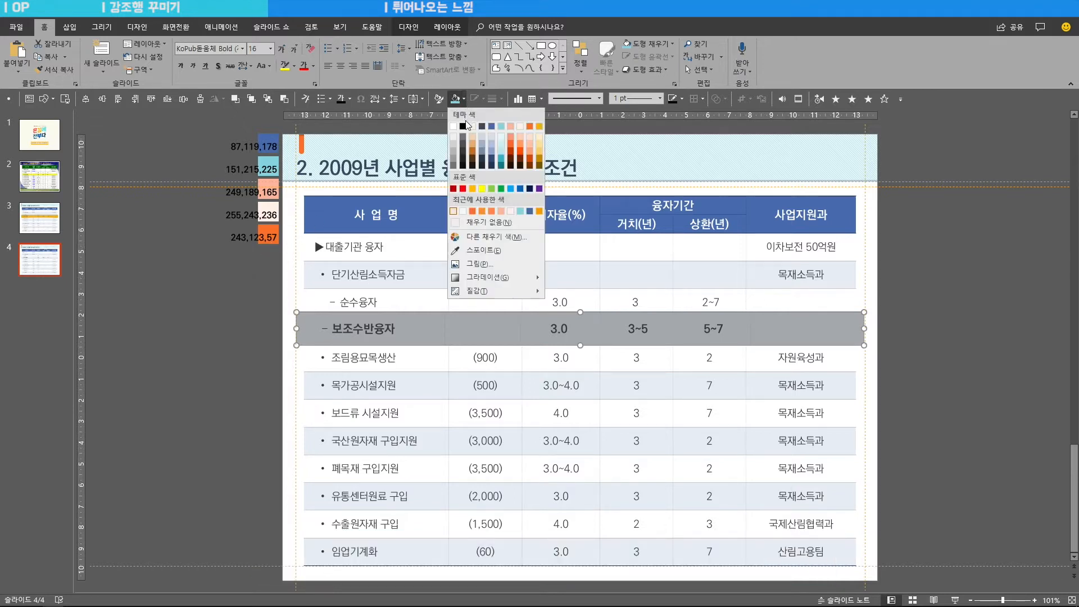
left_click(484, 251)
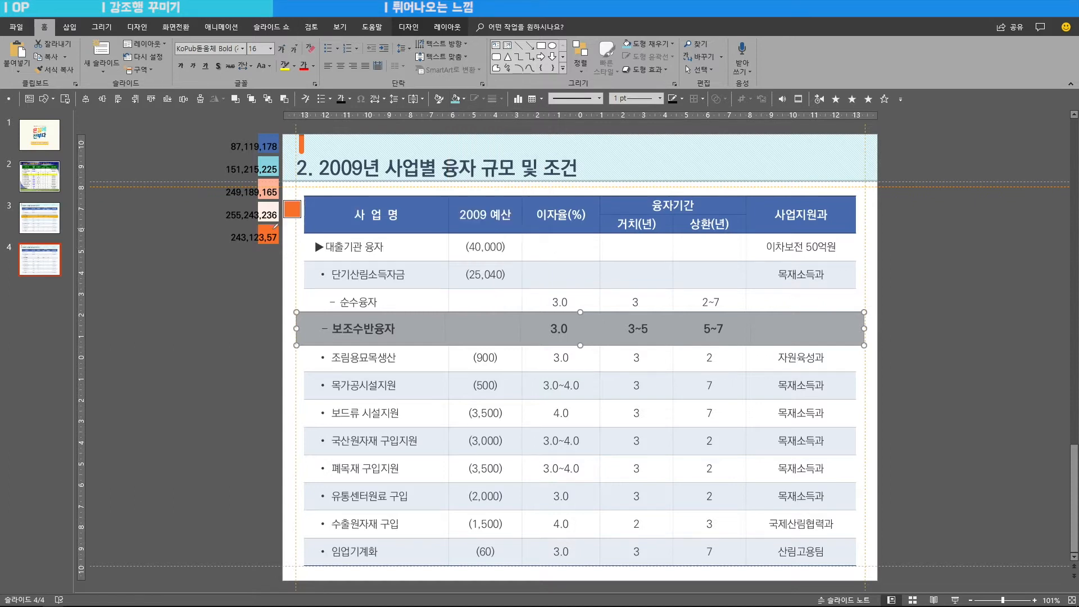
left_click(275, 228)
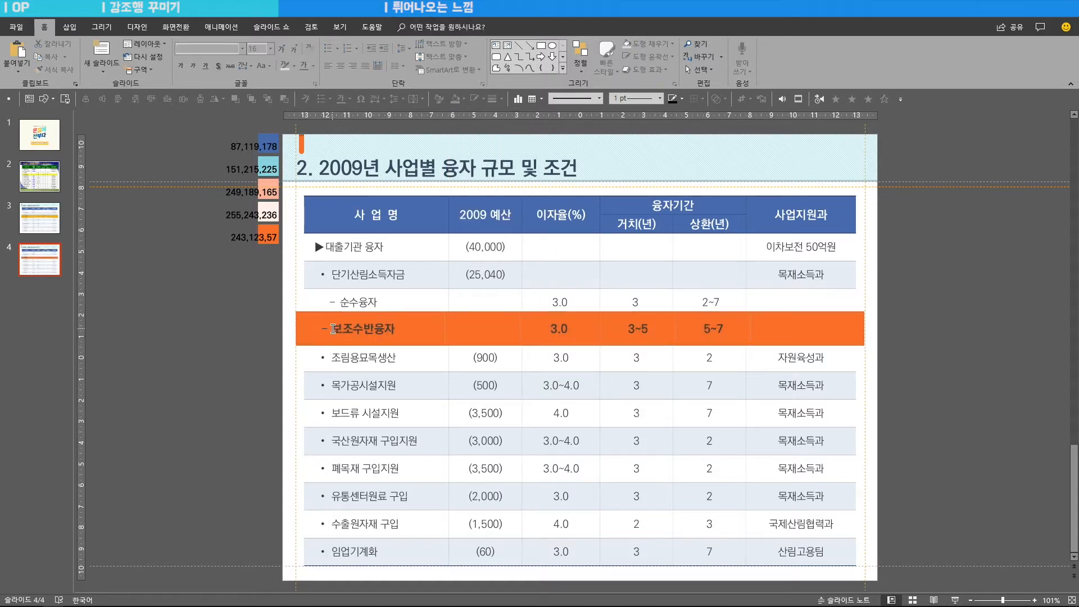
- Recolour all text in the orange row to match the row by sampling its selected fill with the eyedropper
left_click_drag(333, 329, 800, 327)
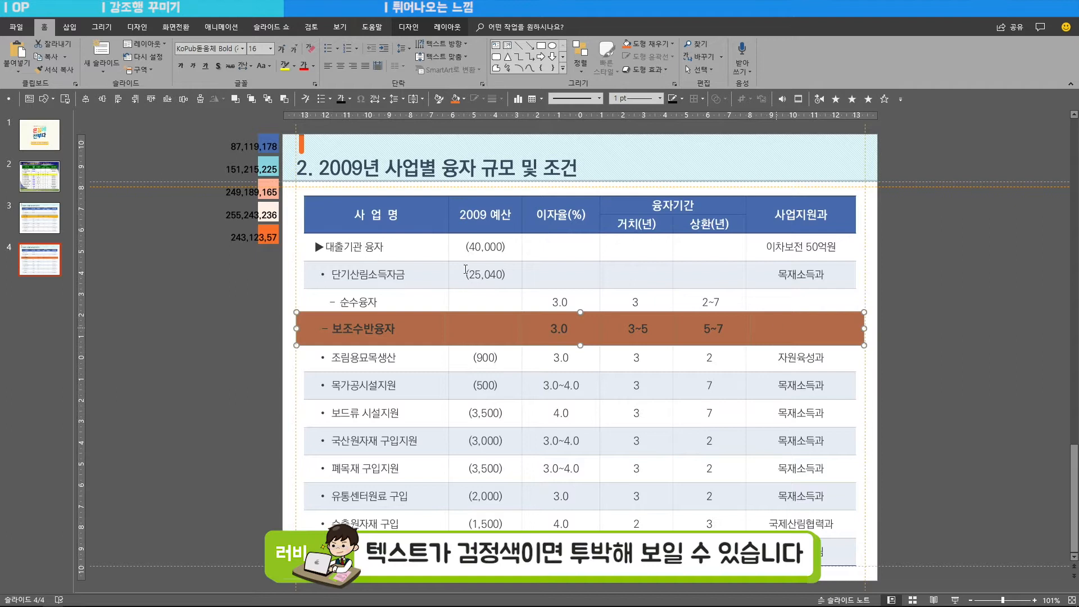
left_click(261, 367)
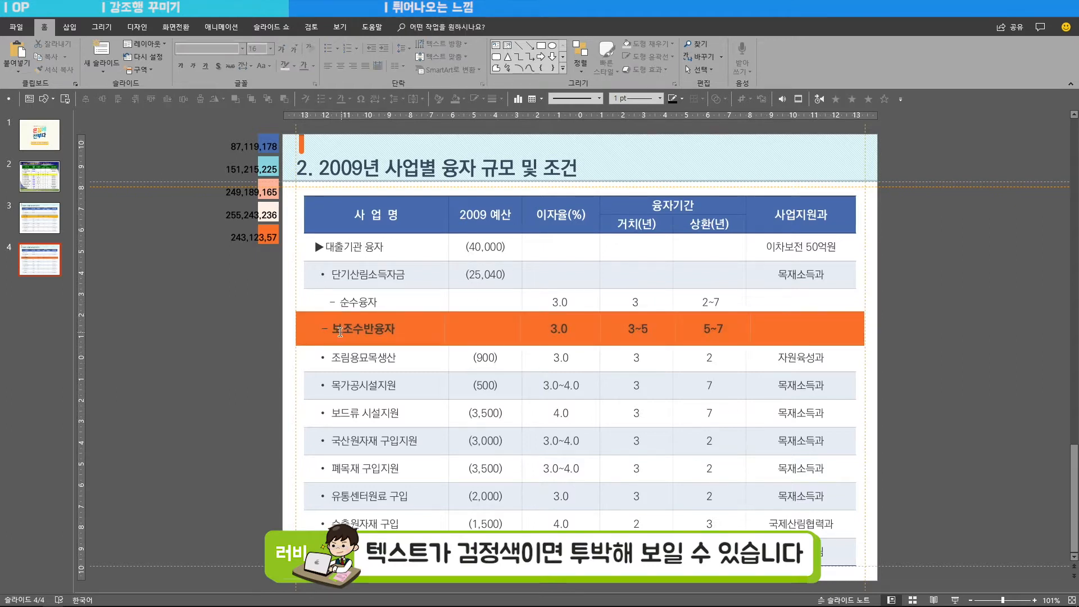
left_click_drag(337, 329, 800, 328)
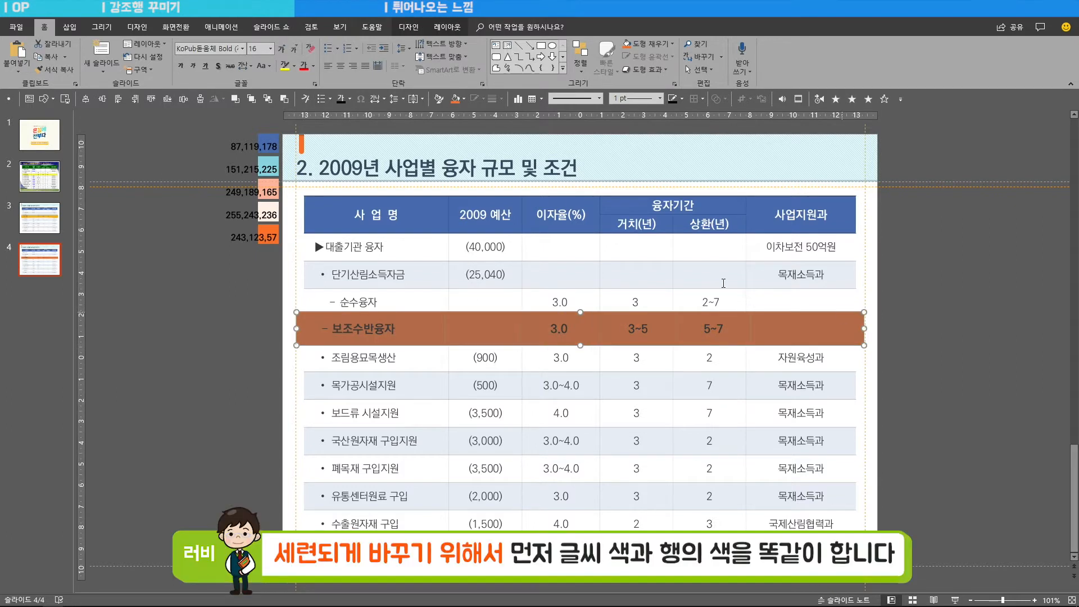
left_click(349, 99)
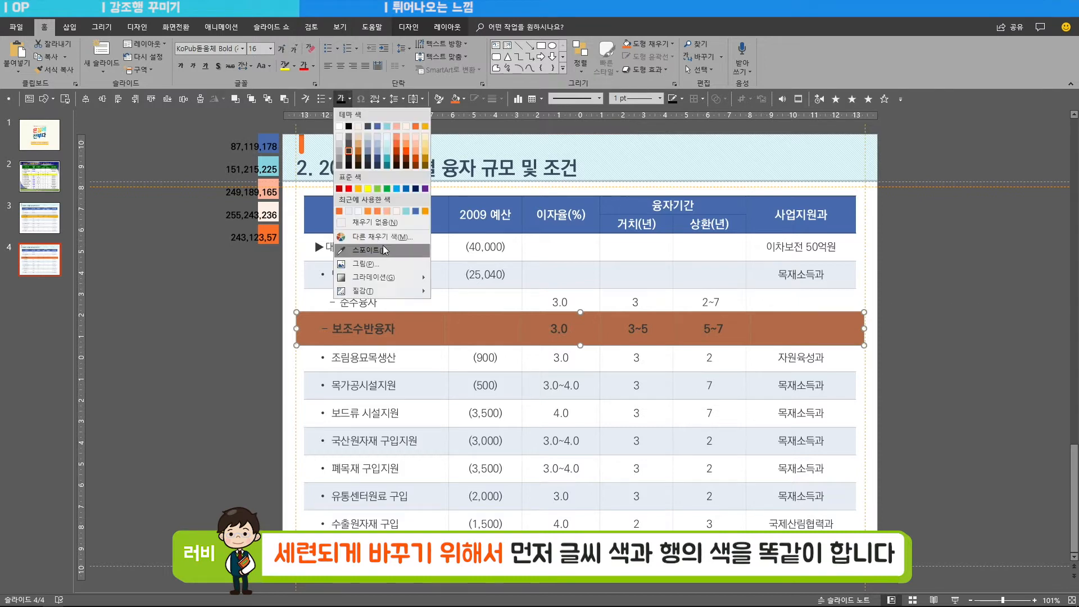
left_click(385, 251)
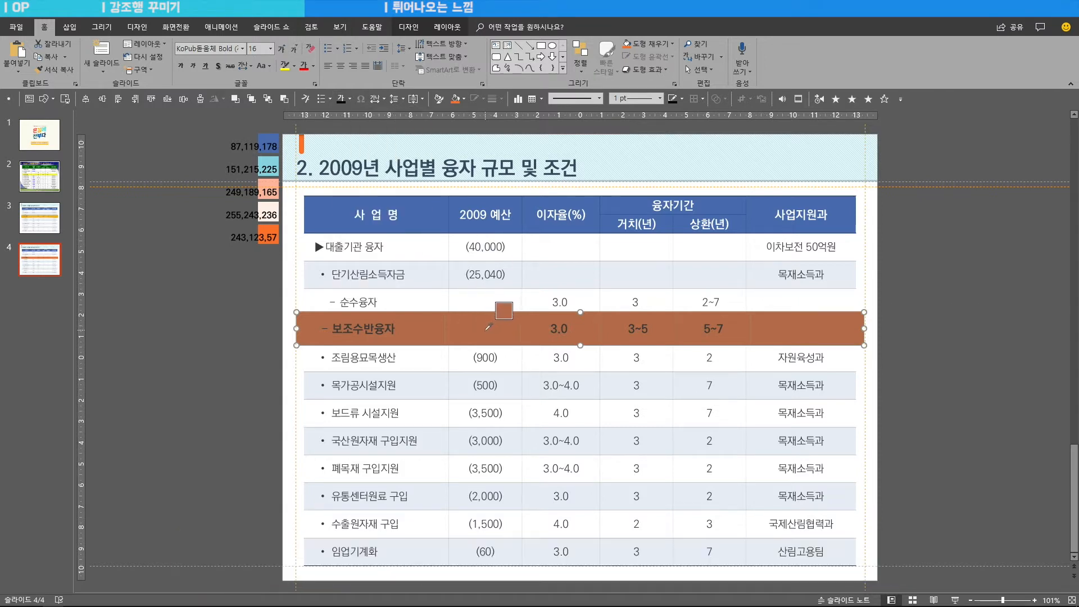
left_click(487, 329)
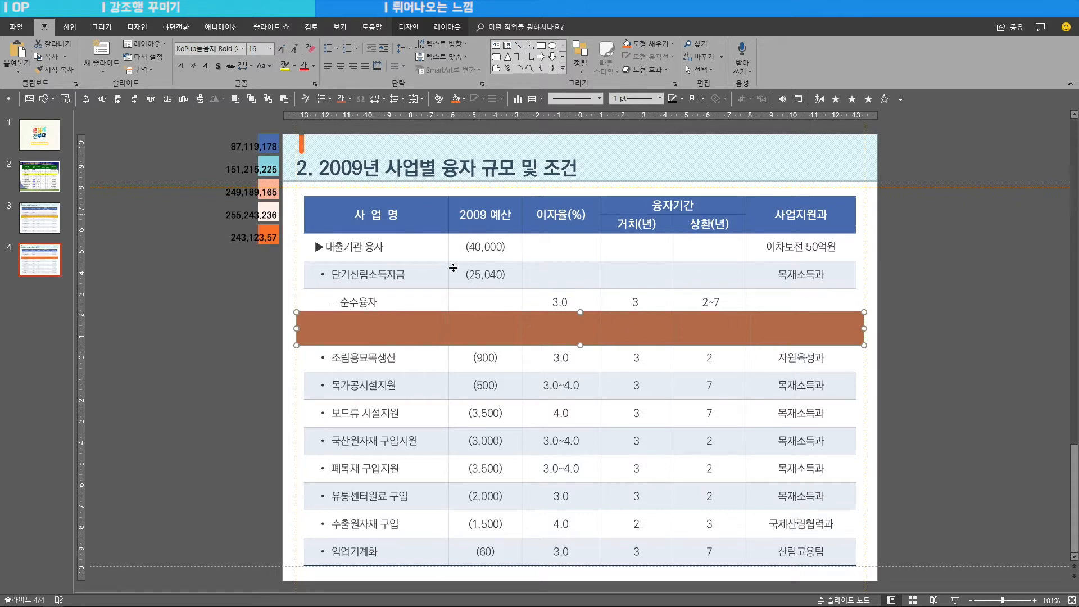
- Darken the row's text to a deep brown custom colour, RGB 75, 48, 33, and deselect the row
left_click(349, 99)
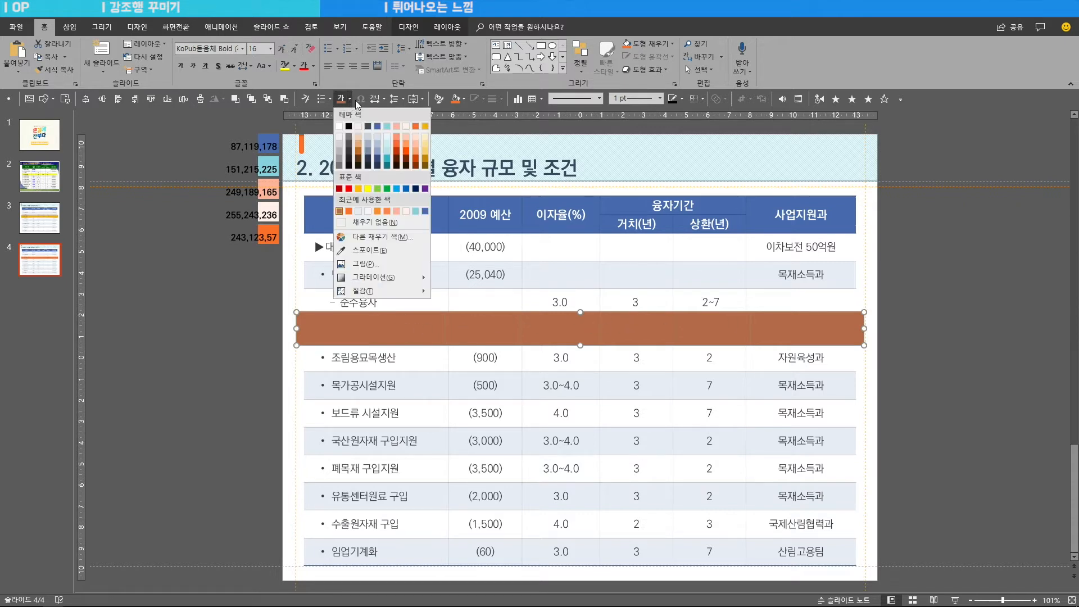
left_click(395, 239)
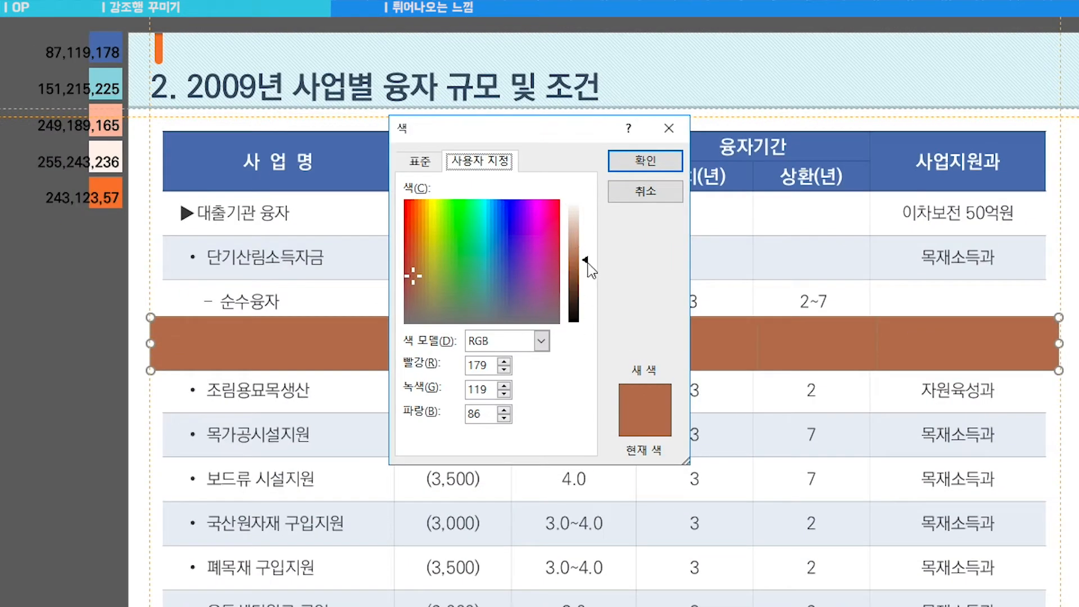
left_click_drag(588, 261, 583, 295)
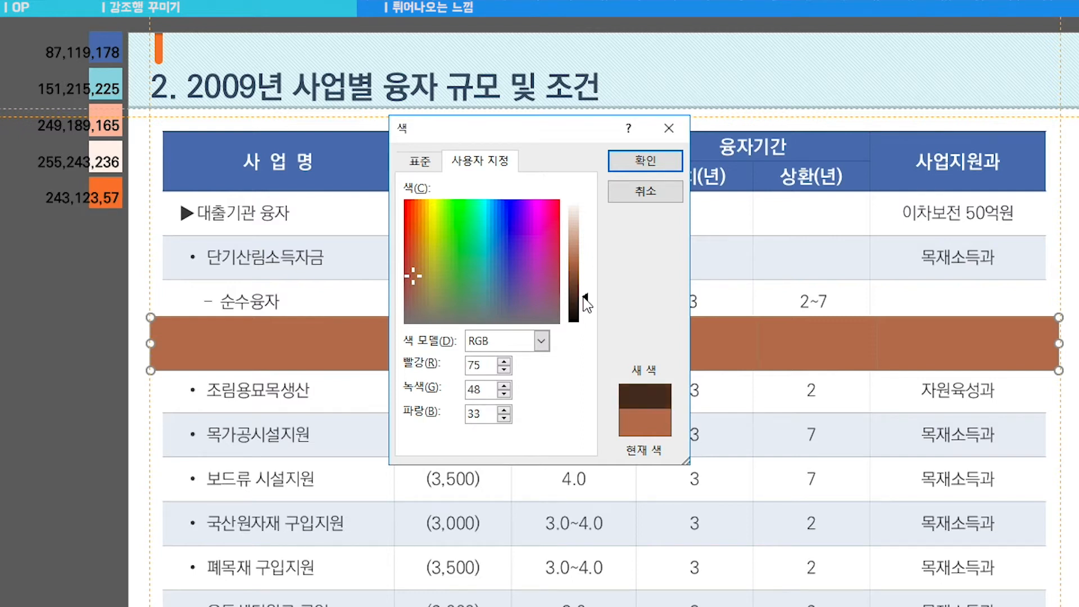
left_click(614, 168)
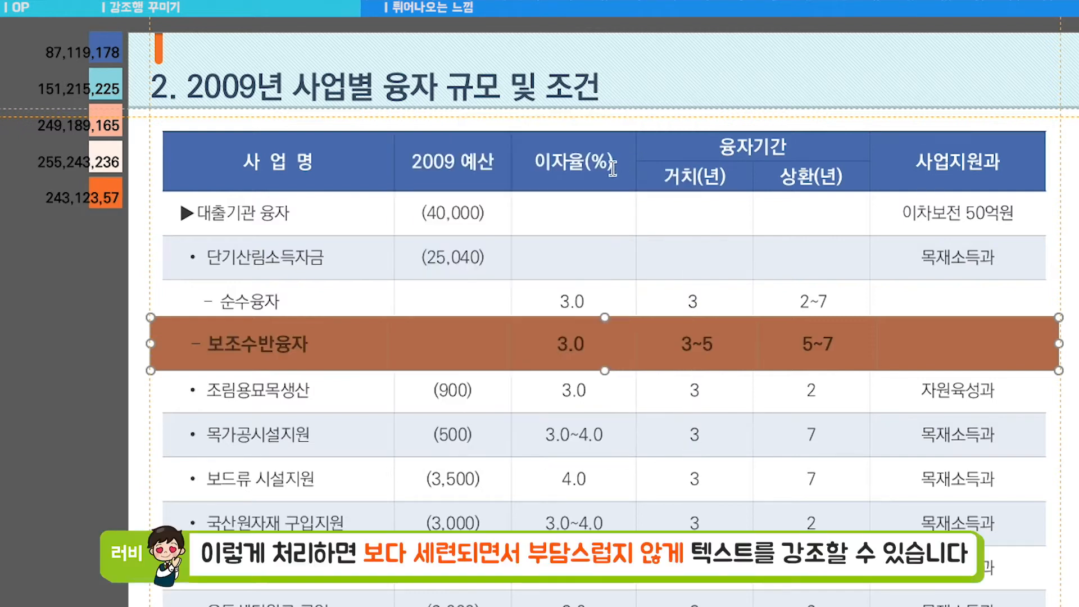
left_click(89, 352)
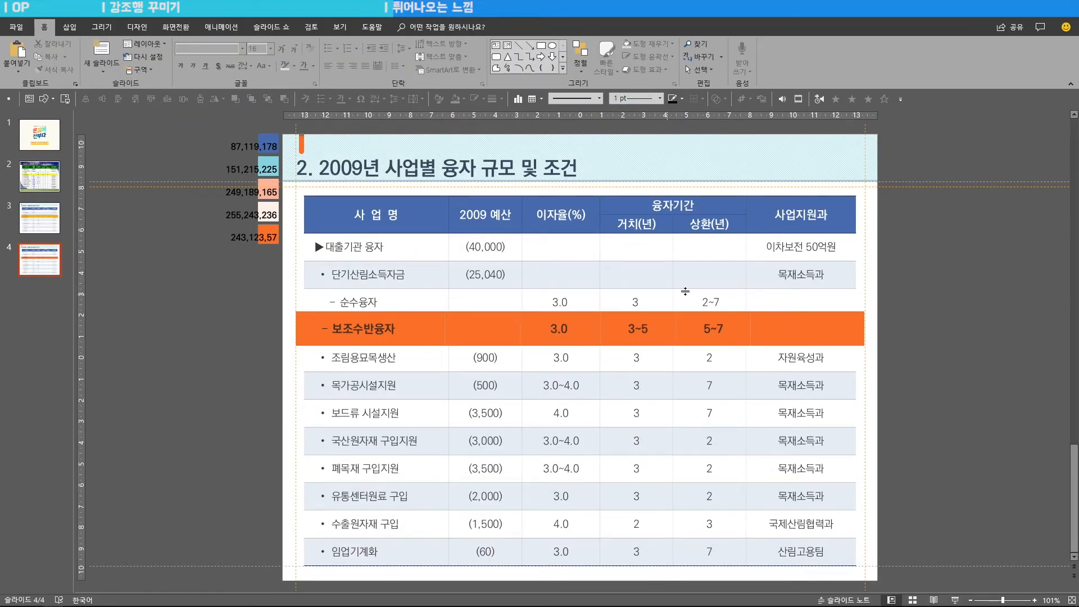
- Draw a trapezoid about 26.73 cm wide and 0.64 cm high along the upper edge of the orange row
left_click(70, 27)
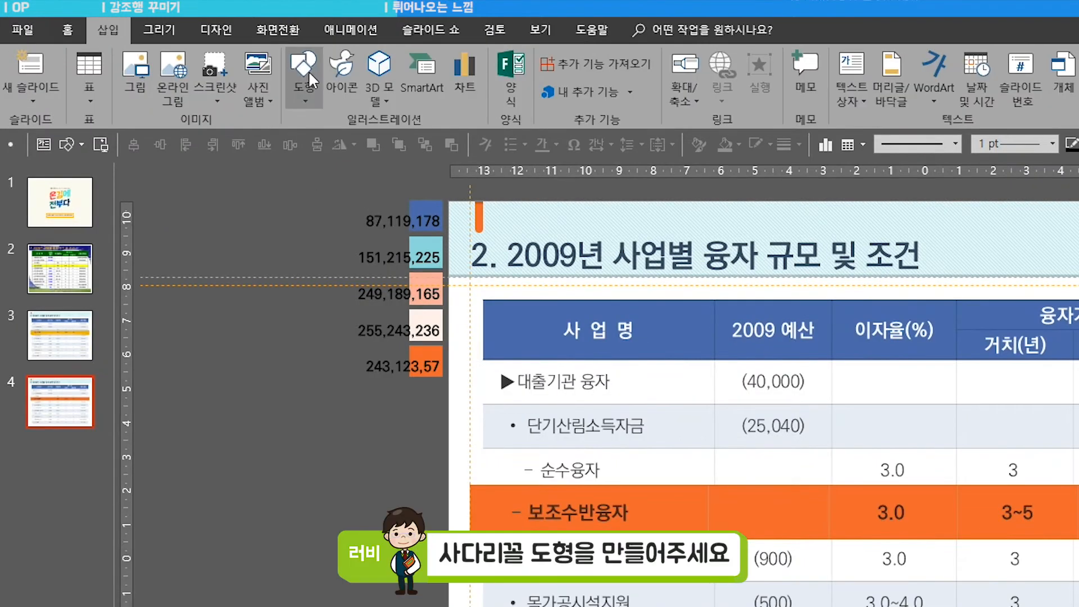
left_click(309, 71)
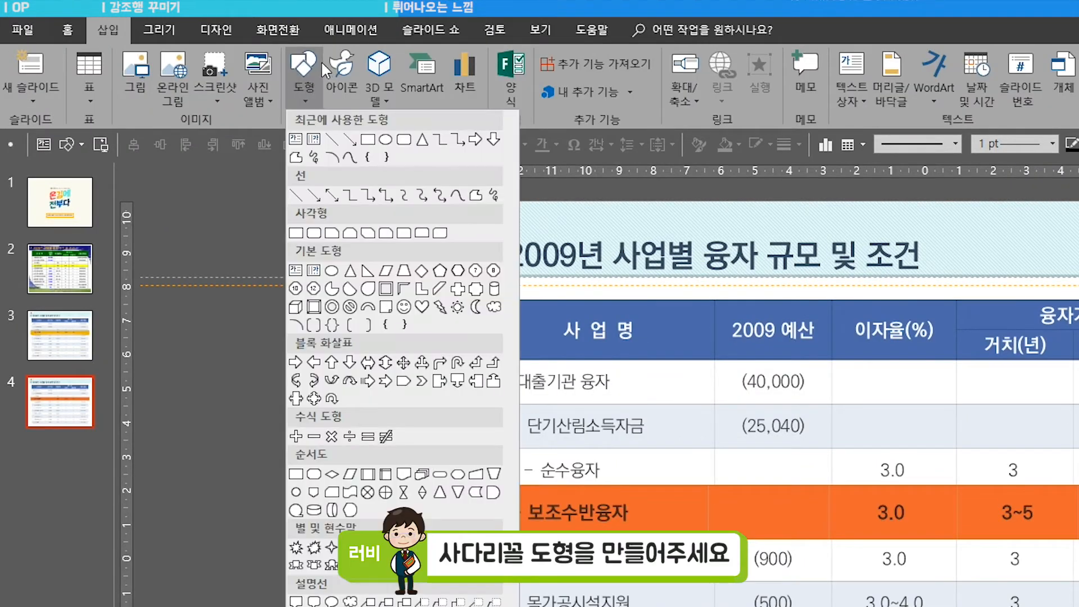
left_click(404, 272)
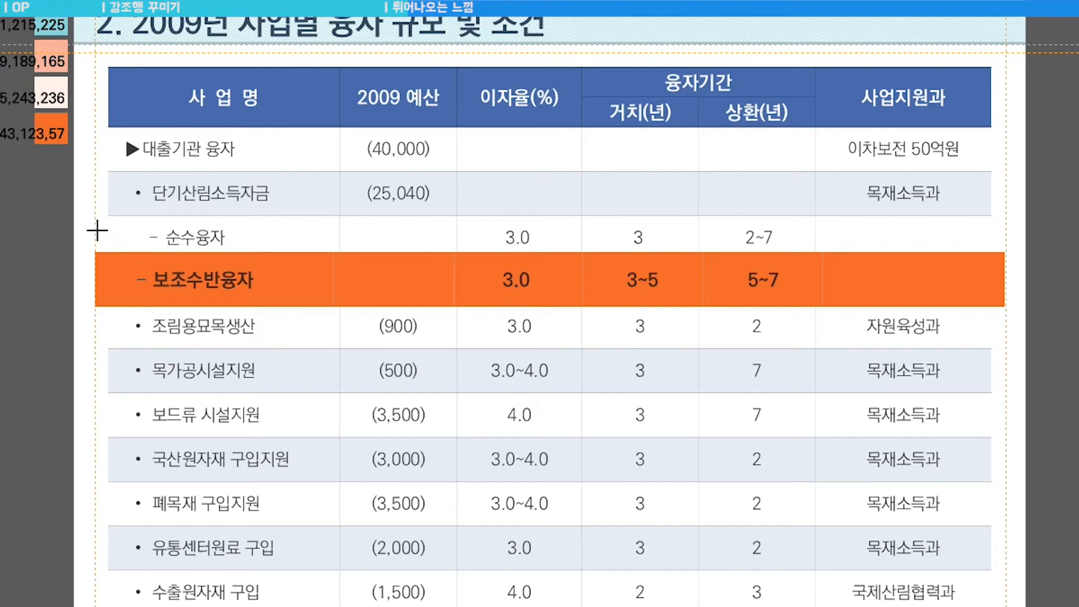
left_click_drag(97, 230, 1004, 254)
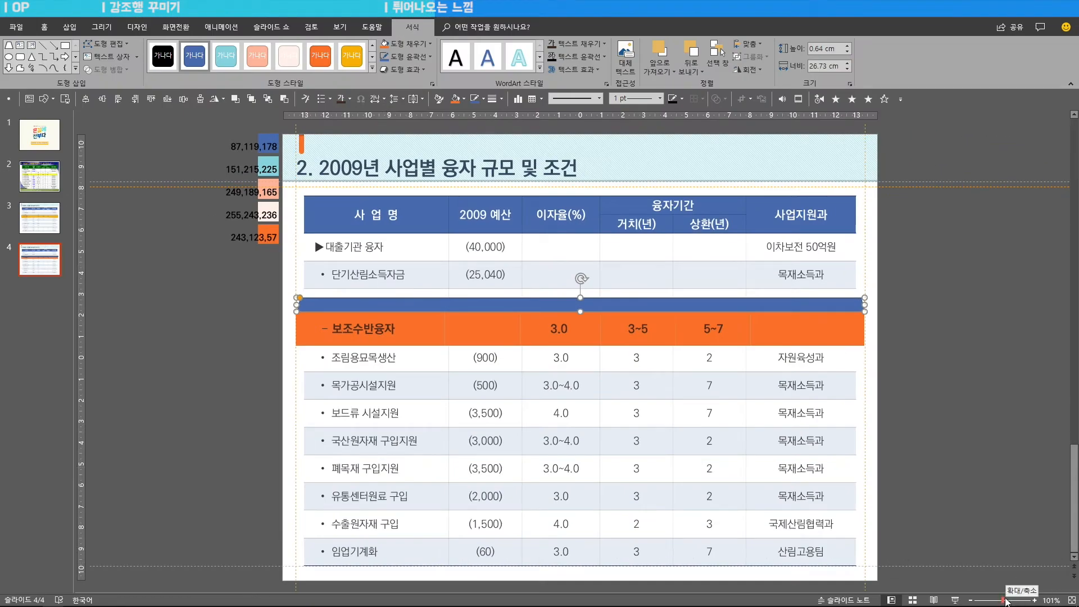
- Draw a small square at the slide's left edge near the trapezoid's end as a target for zooming in
mouse_move(1004, 600)
left_mouse_down()
mouse_move(1027, 600)
mouse_move(1003, 600)
left_mouse_up()
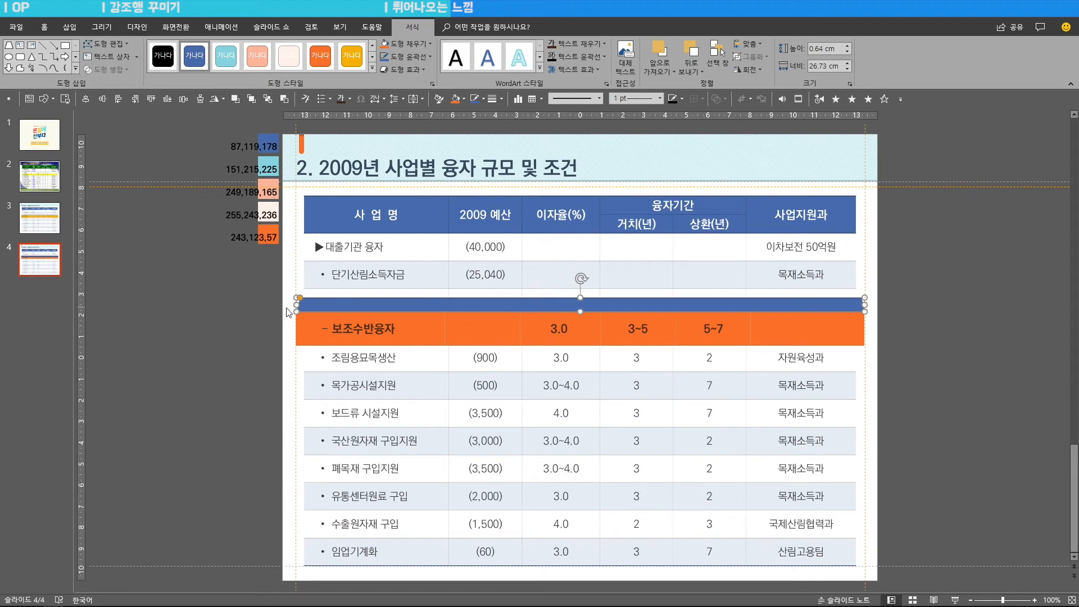
left_click(75, 30)
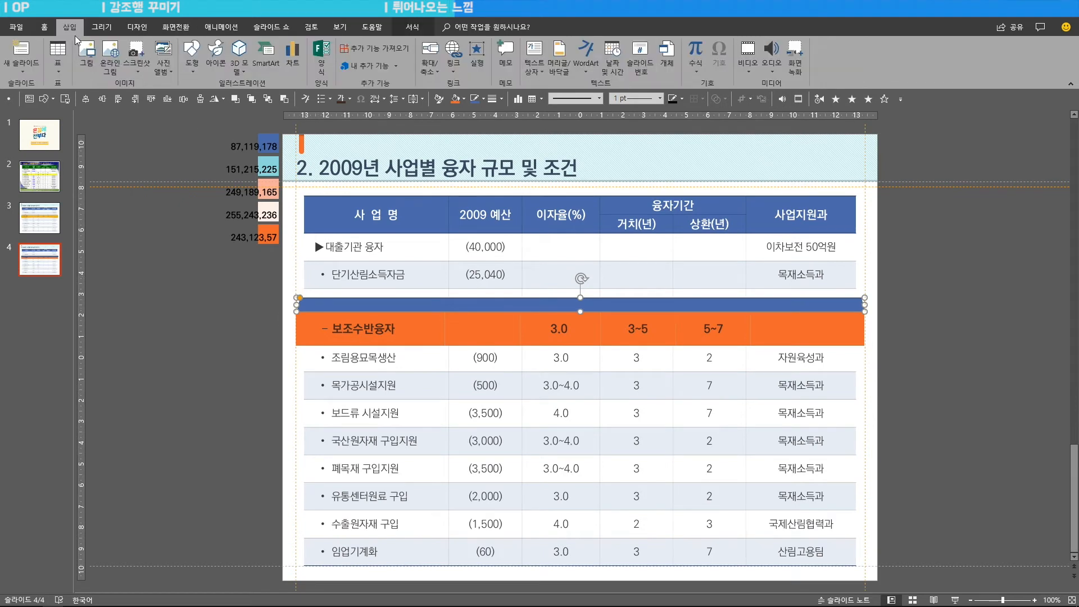
left_click(193, 56)
left_click(246, 97)
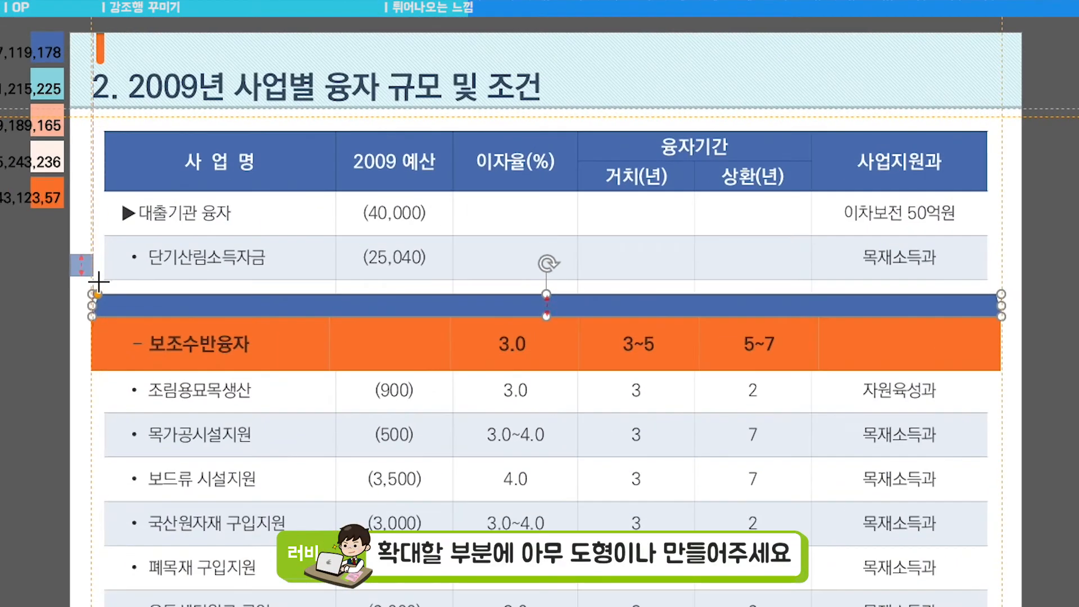
left_click_drag(283, 272, 305, 294)
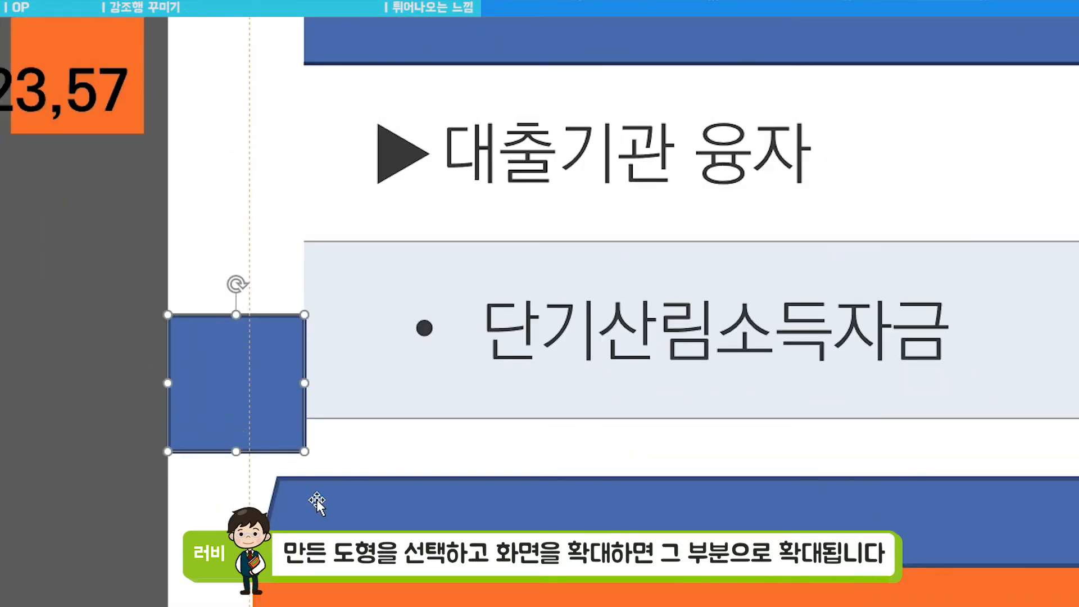
- Slant the trapezoid's sides further inward and reduce its height to about 0.44 cm from its upper edge
left_click(319, 505)
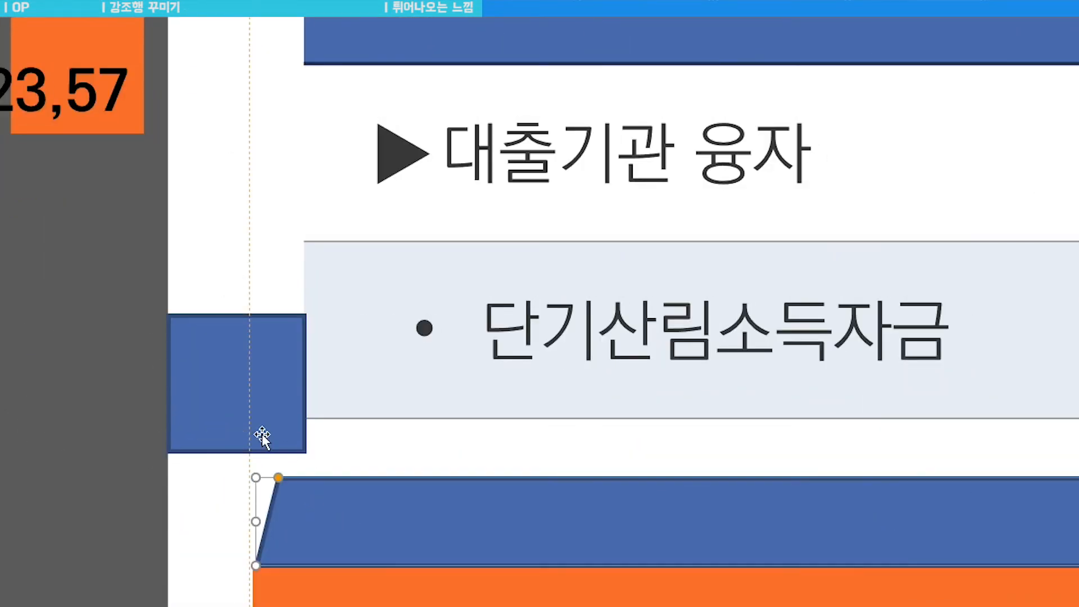
left_click(221, 345)
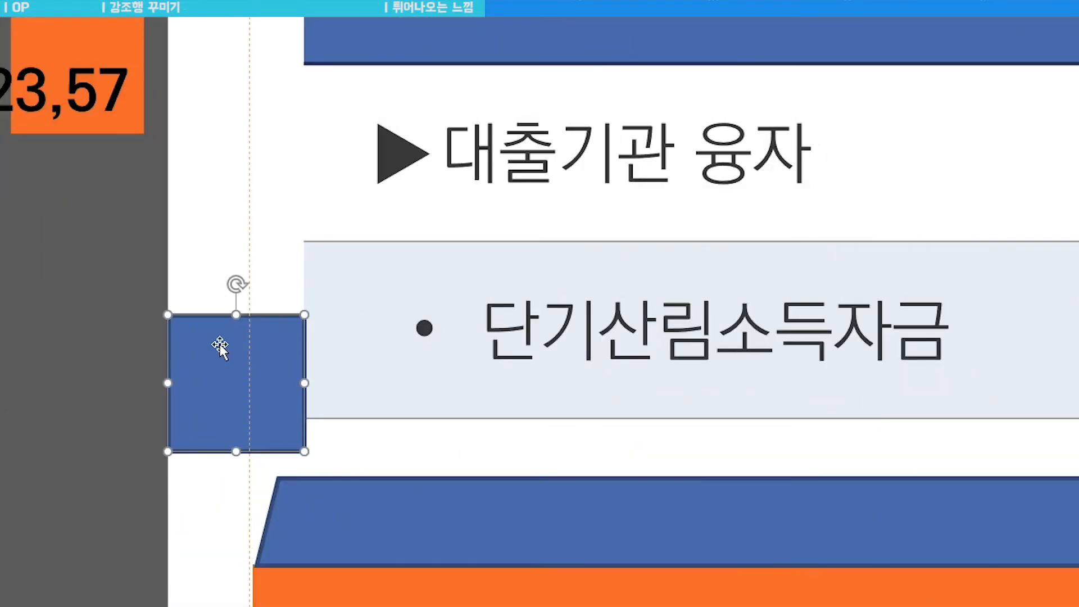
left_click(320, 505)
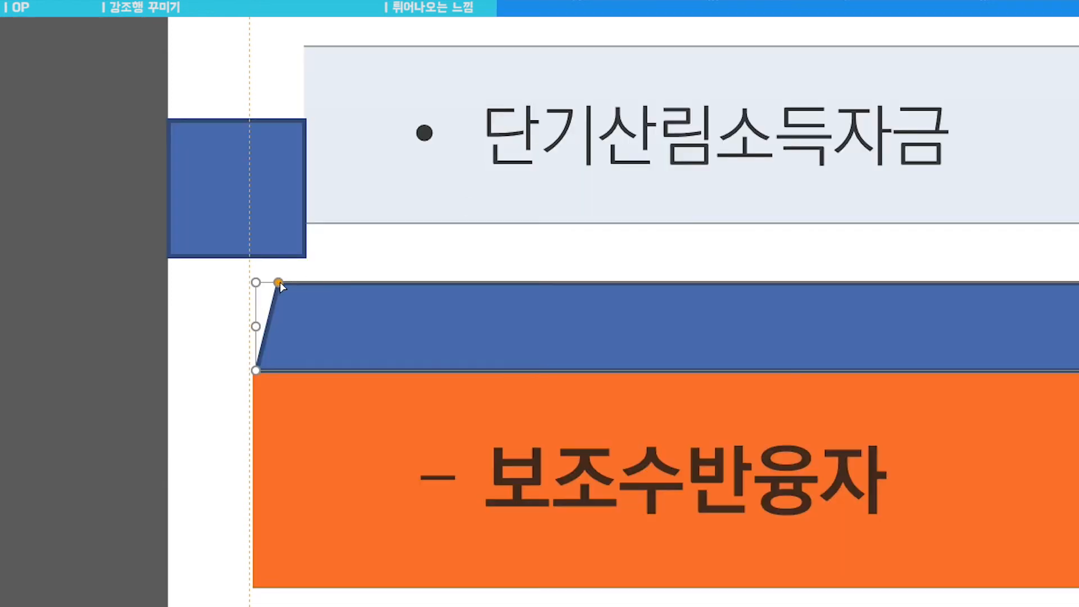
left_click_drag(279, 283, 342, 289)
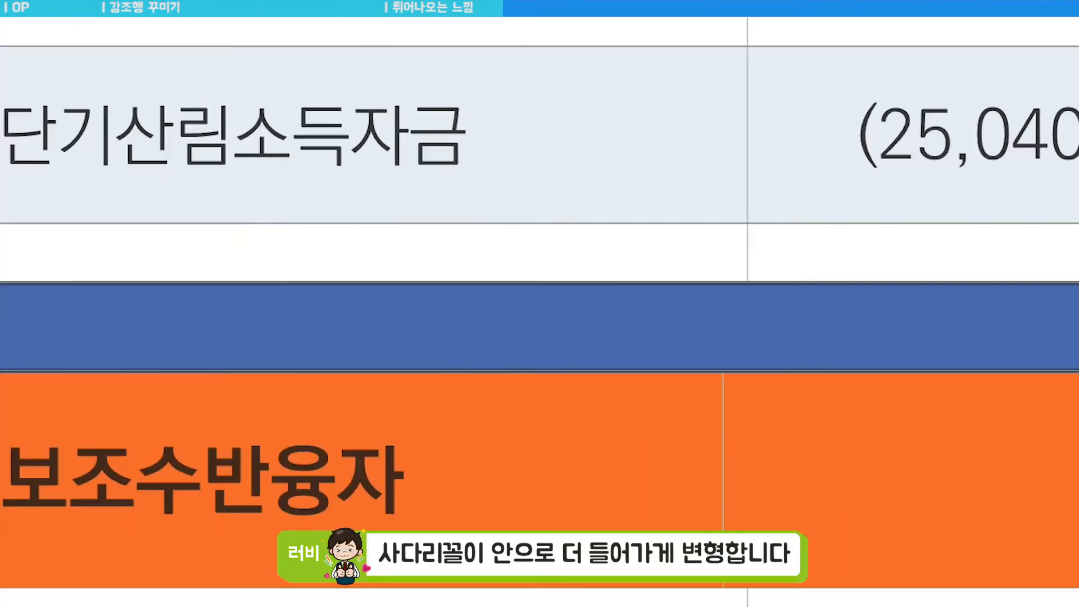
left_click_drag(1078, 283, 1078, 309)
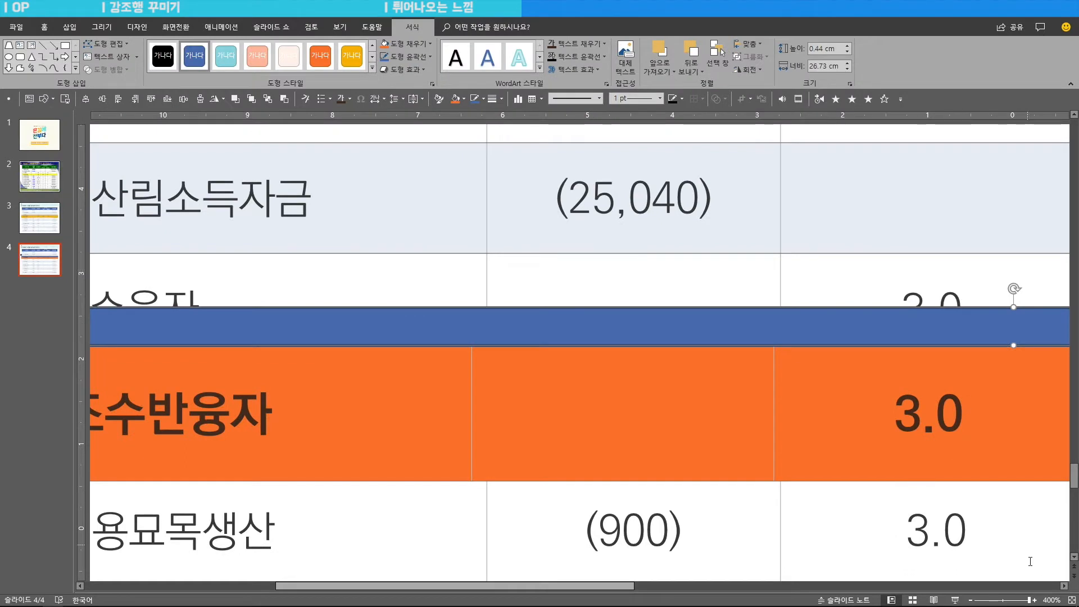
- Fit the slide to the window and place a copy of the trapezoid straight below along the orange row's lower edge
left_click(1051, 599)
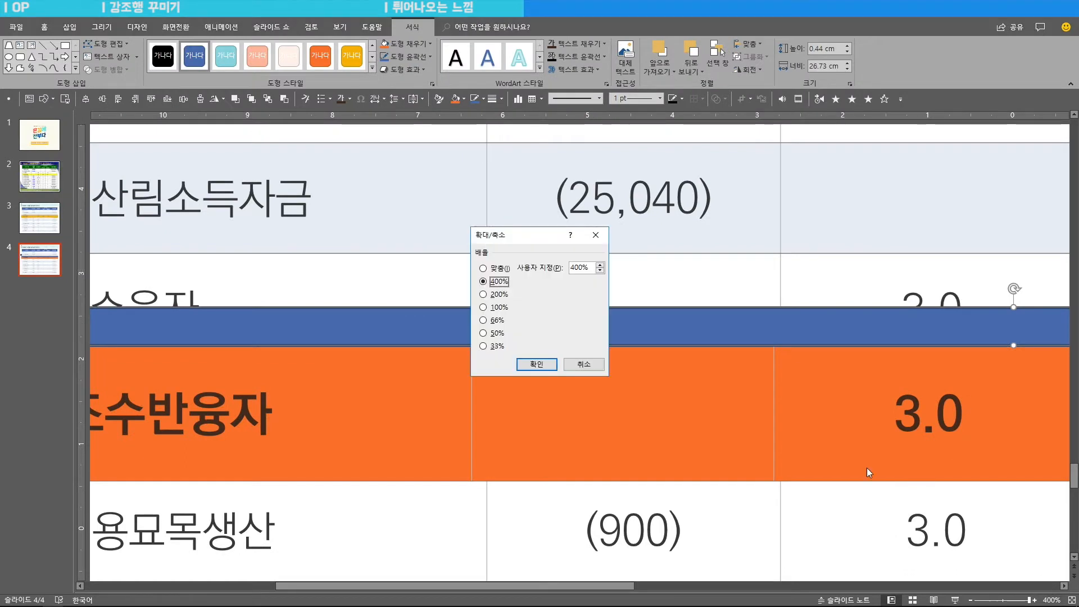
double_click(488, 268)
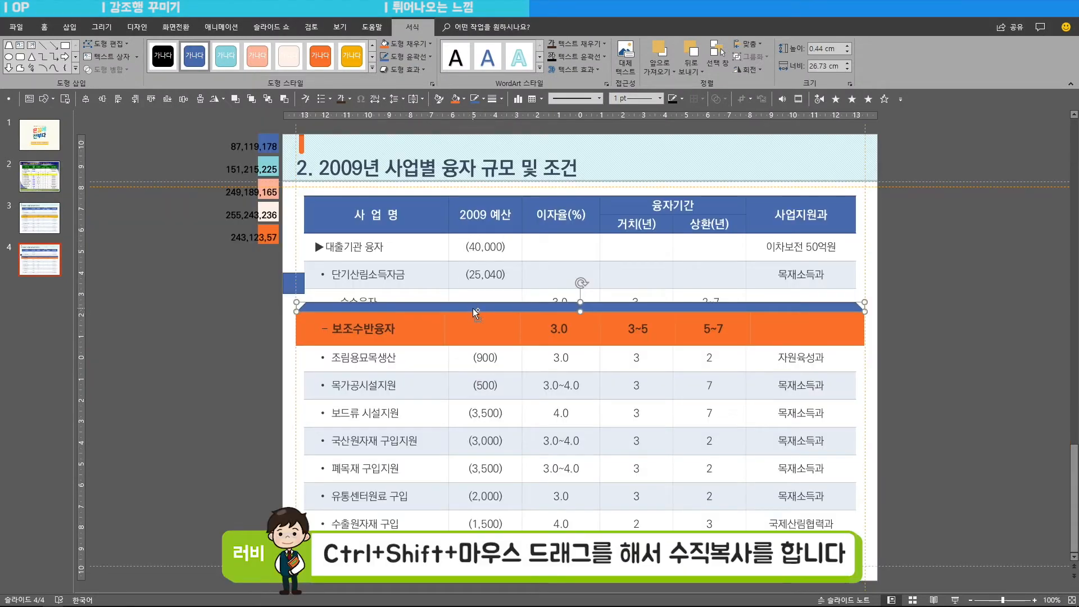
left_click_drag(469, 305, 476, 356)
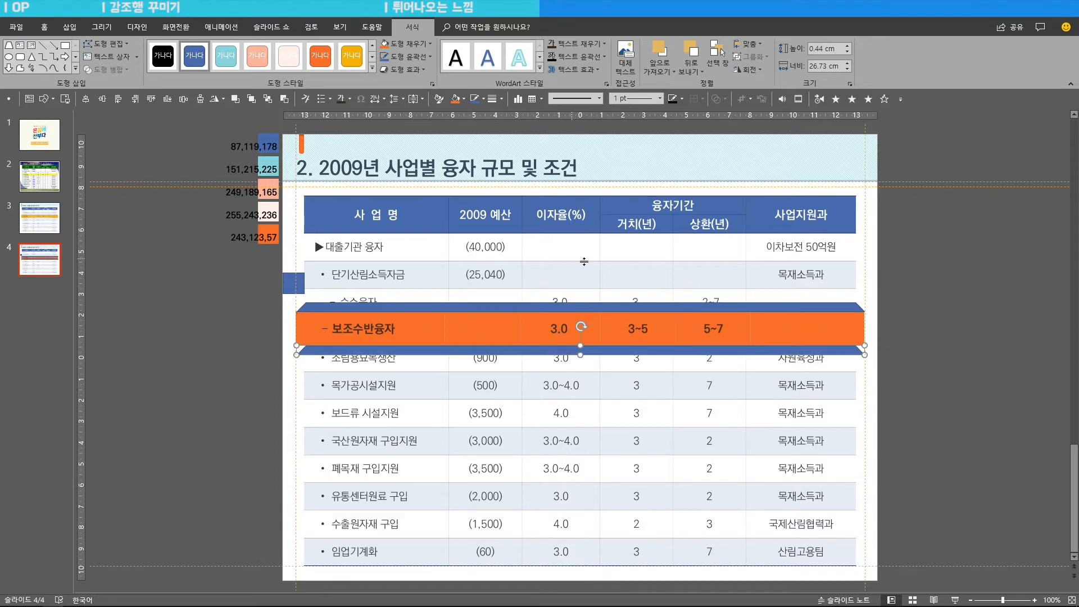
- Flip the lower trapezoid vertically and deselect it
left_click(44, 26)
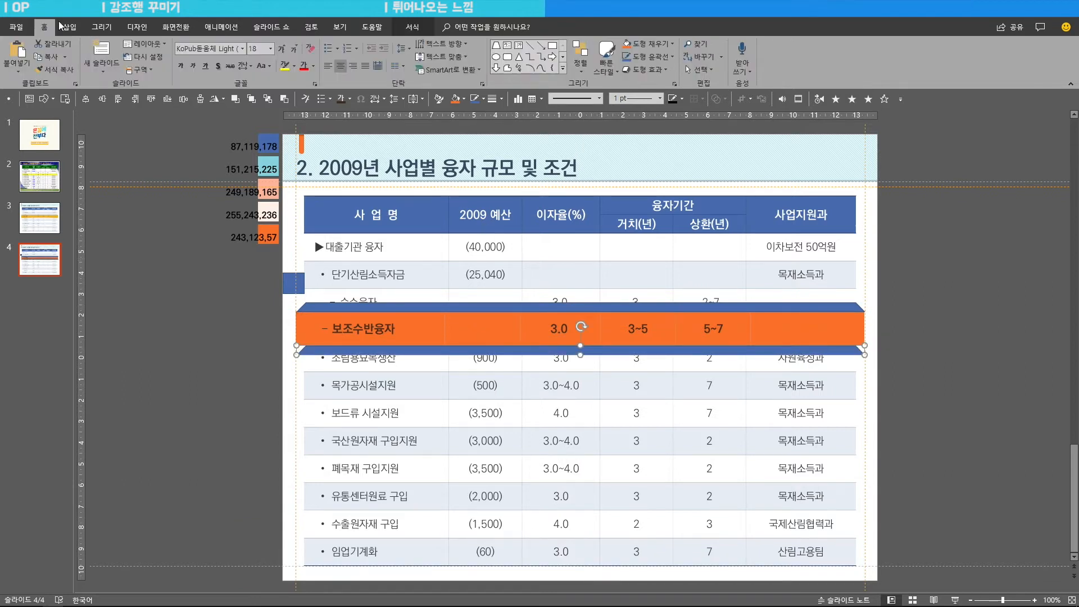
left_click(581, 57)
mouse_move(618, 230)
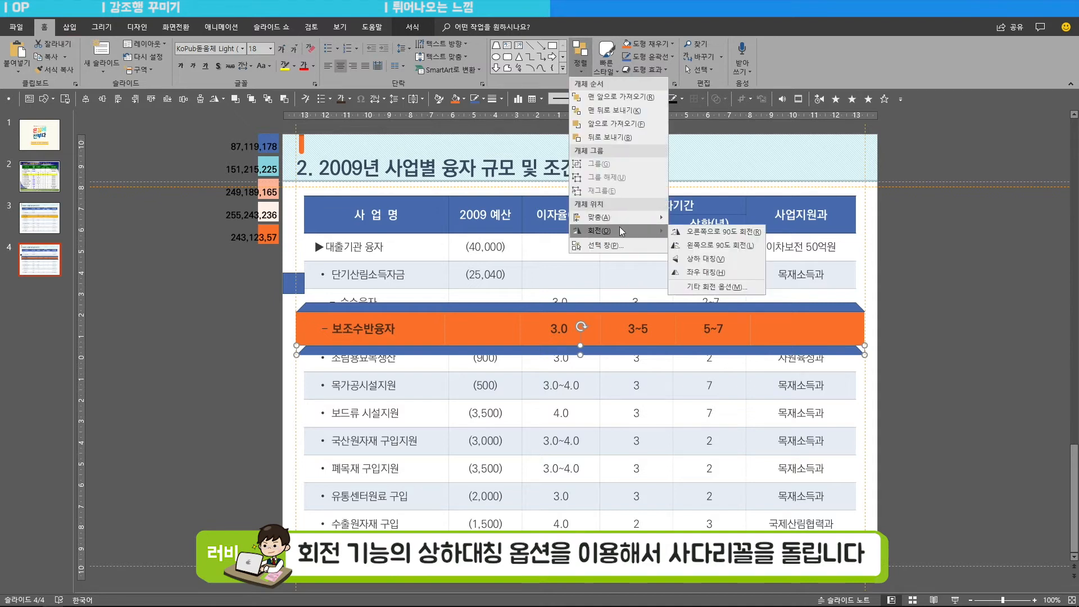
left_click(714, 263)
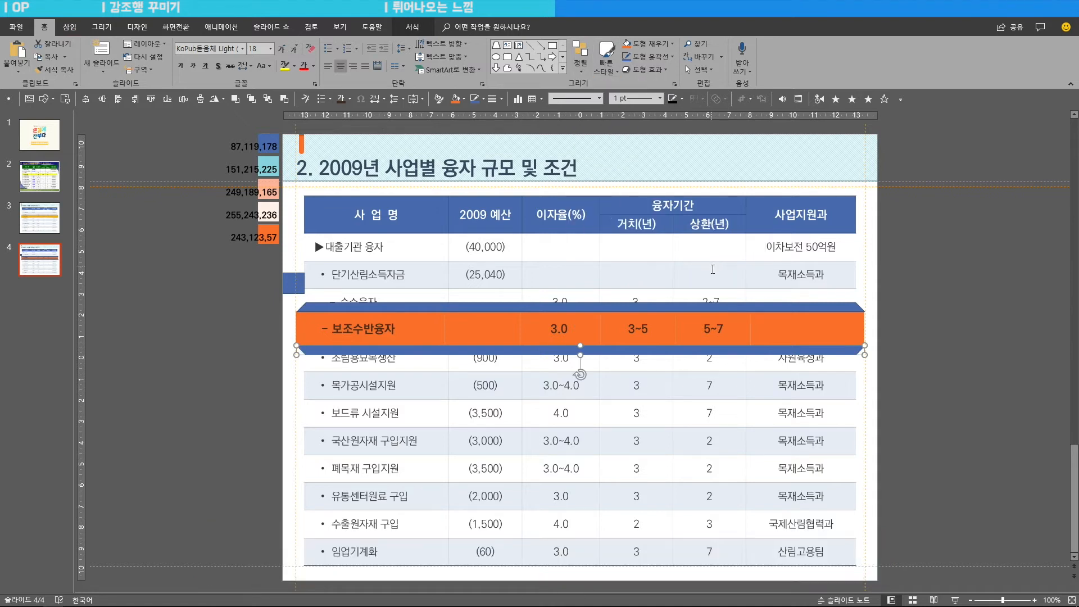
left_click(919, 302)
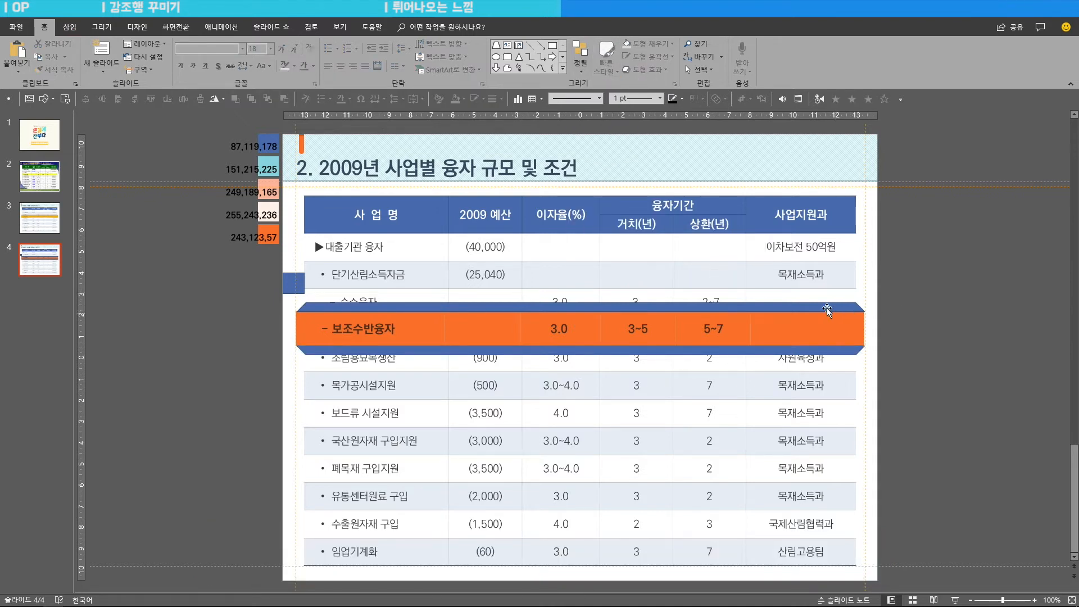
- Remove the outlines from both the upper and lower trapezoids
left_click(830, 309)
left_click(851, 353, "shift")
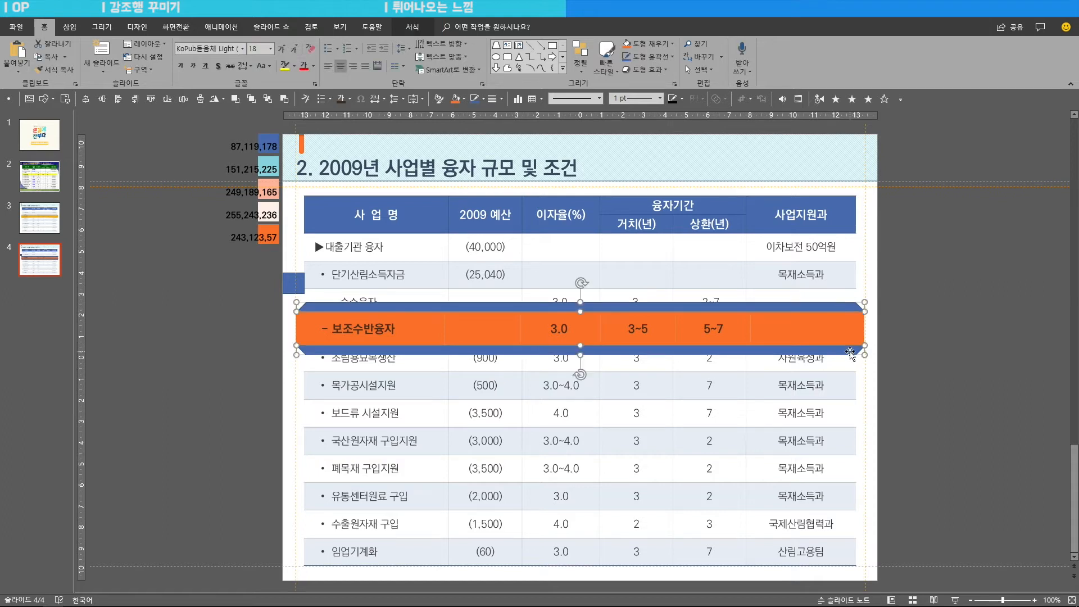
right_click(865, 301)
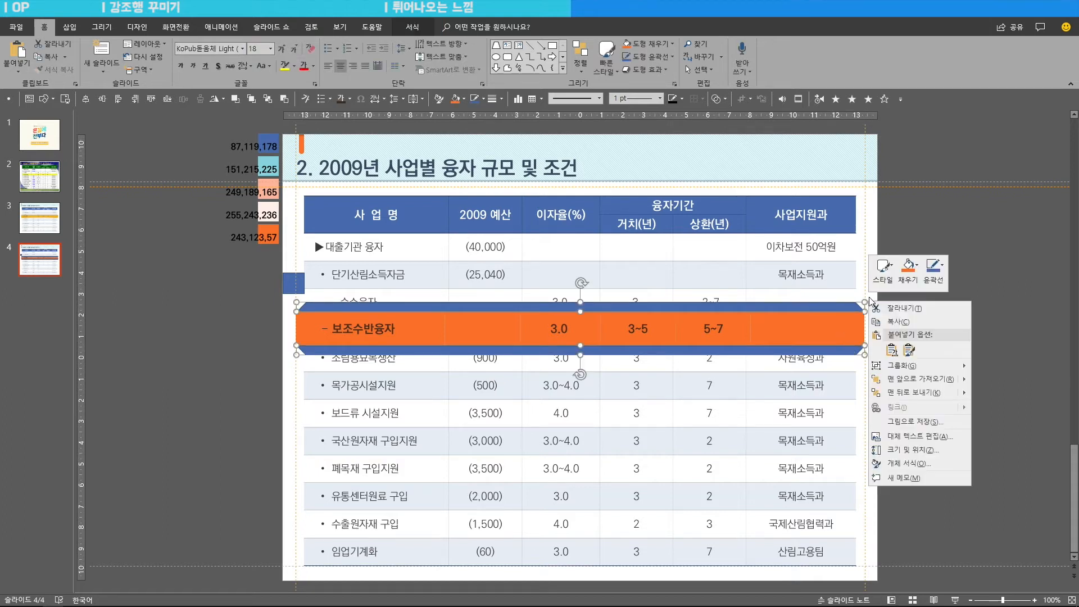
left_click(929, 460)
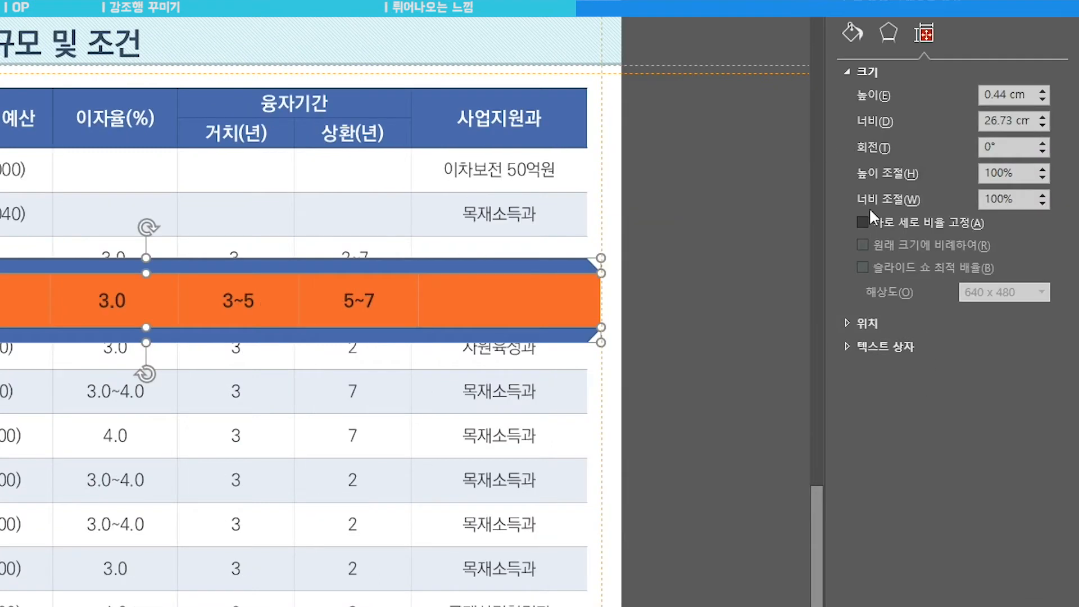
left_click(774, 33)
left_click(778, 94)
left_click(804, 120)
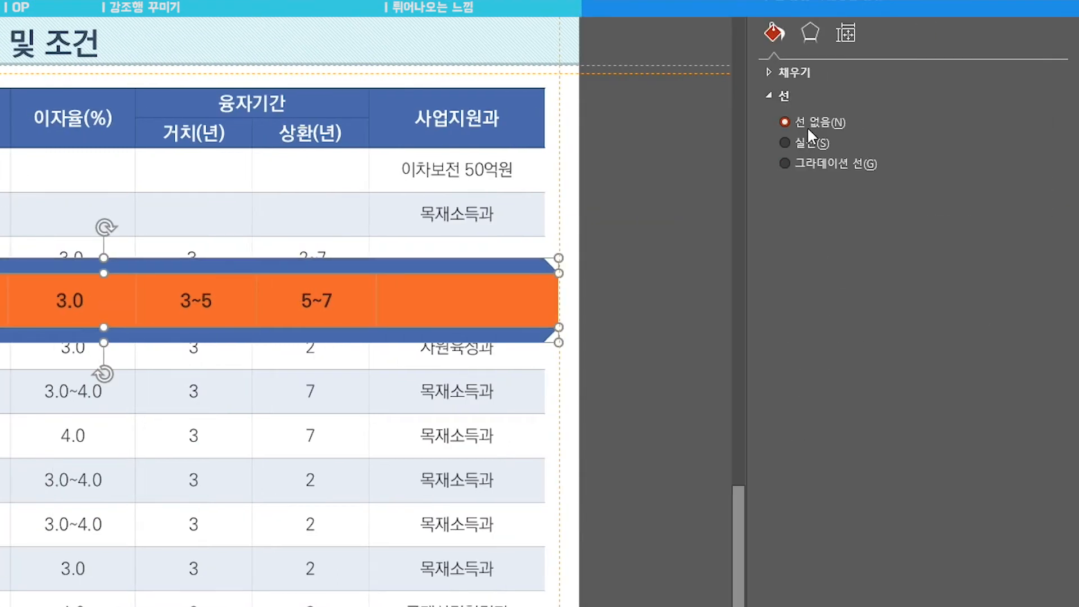
- Give both trapezoids a gradient fill and delete the two middle stops, keeping only the end stops
left_click(784, 71)
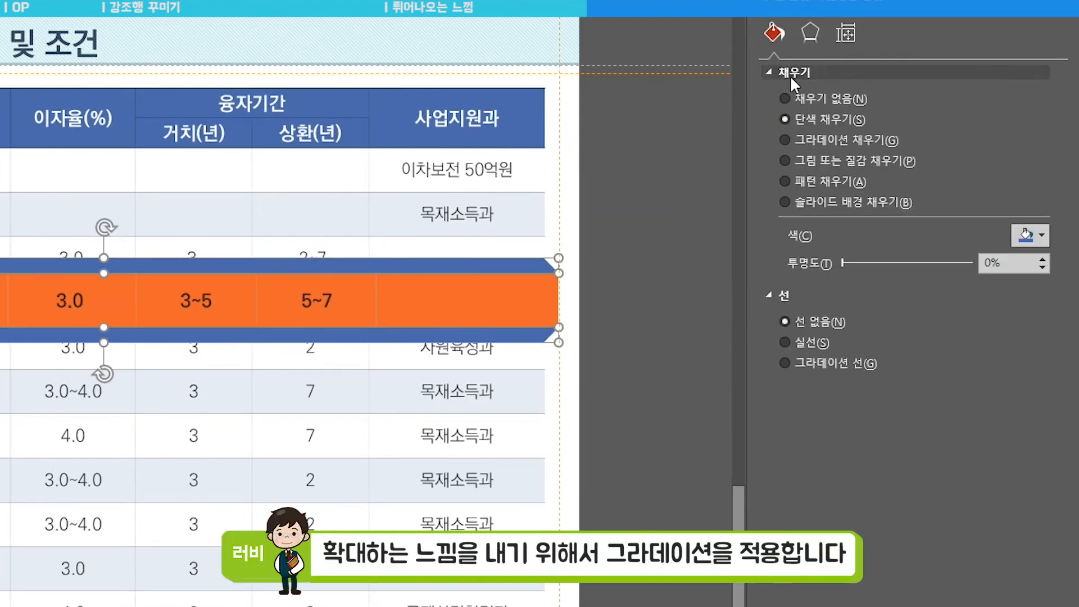
left_click(826, 136)
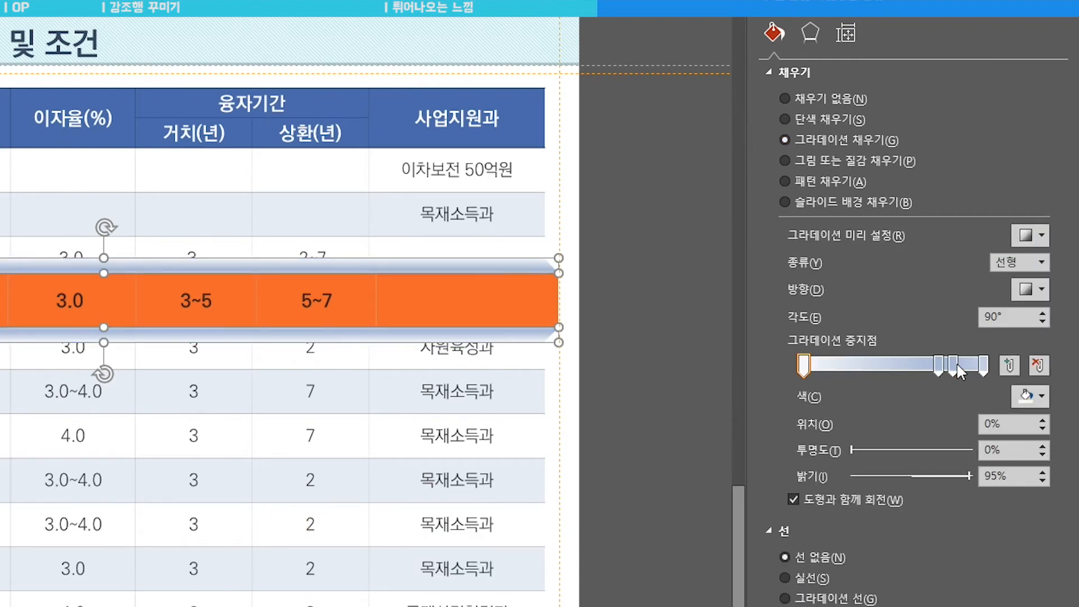
left_click(952, 366)
key("Delete")
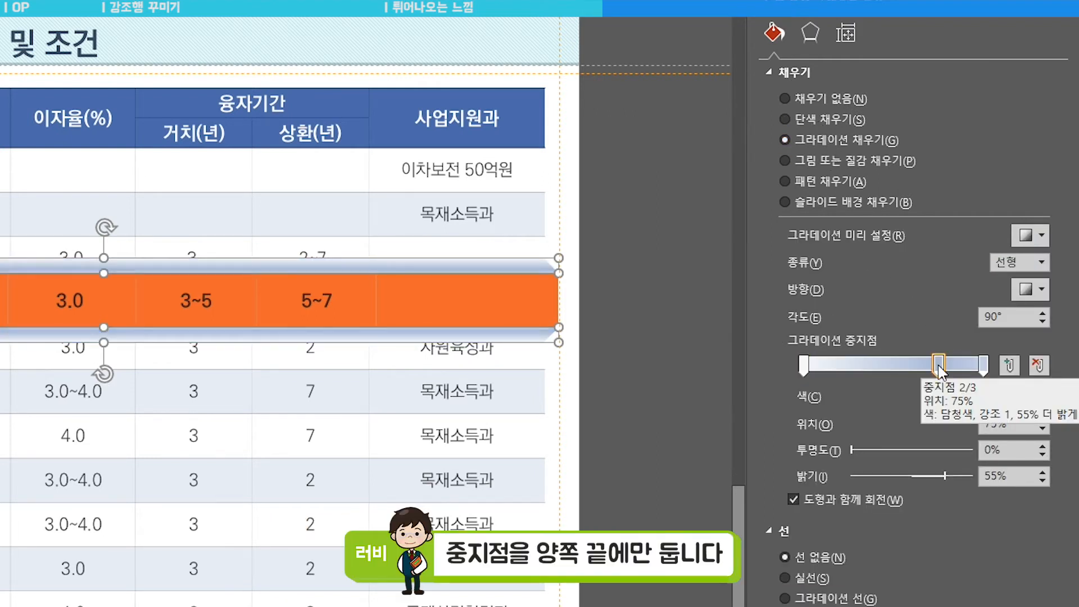
left_click_drag(939, 370, 942, 419)
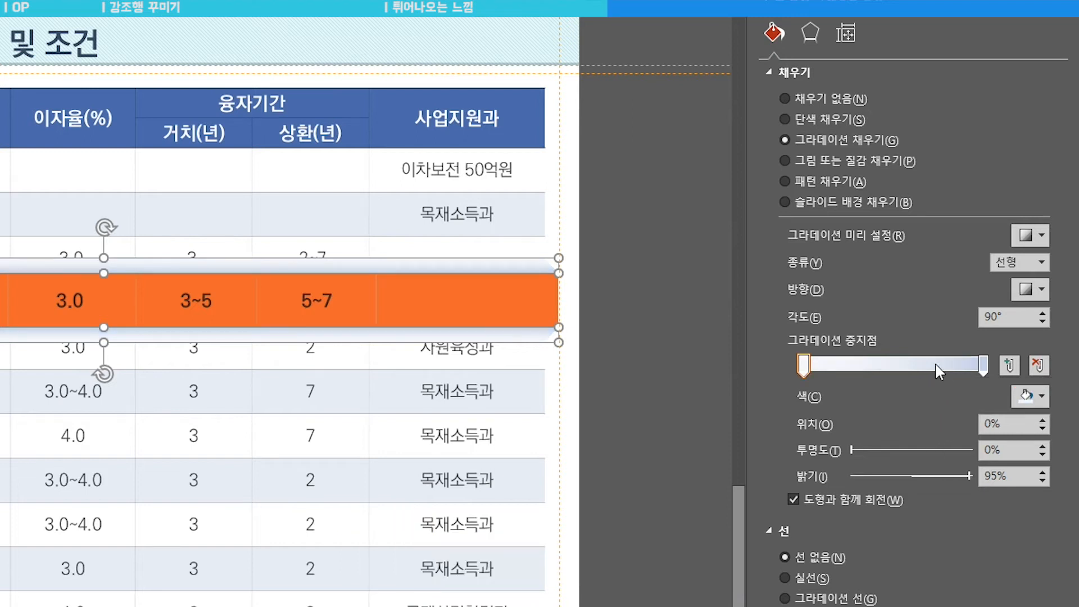
- Colour both end stops of the trapezoids' gradient dark grey, Text 1, 25% lighter
left_click(1027, 396)
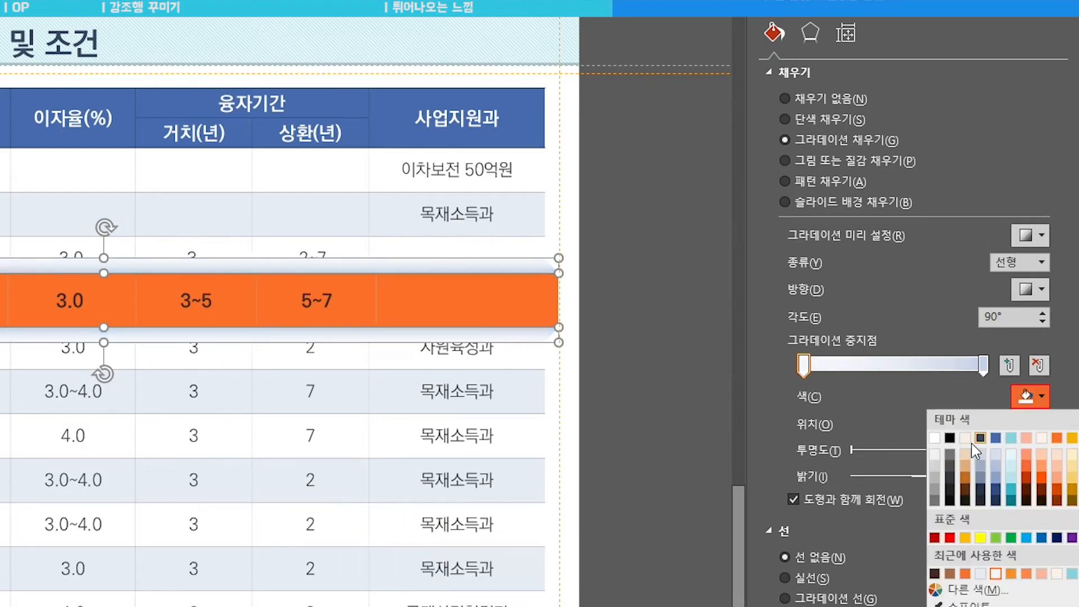
left_click(950, 480)
left_click(983, 366)
left_click(1042, 396)
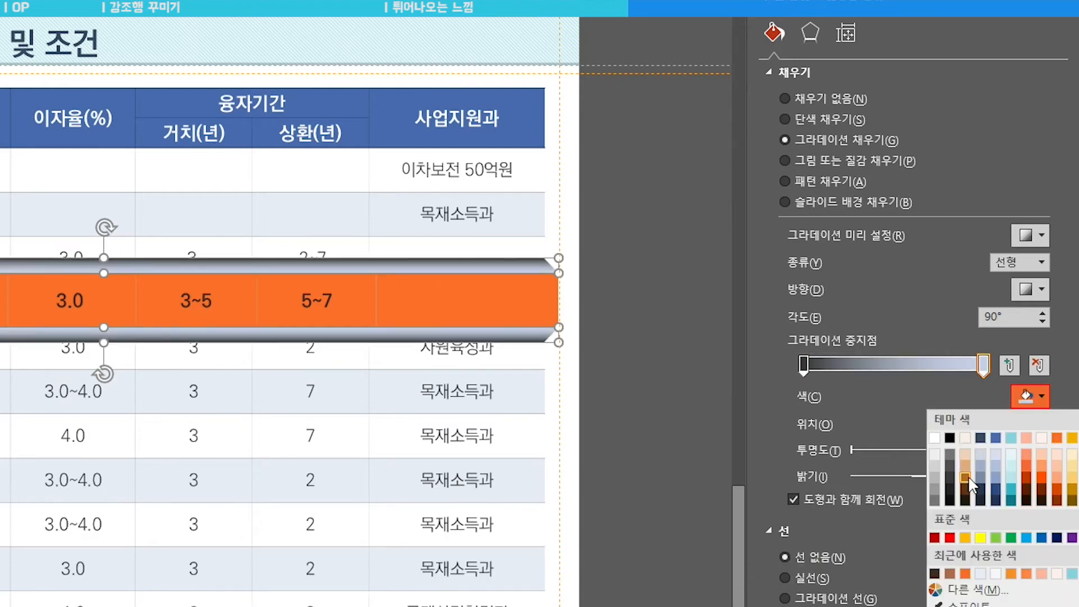
left_click(956, 476)
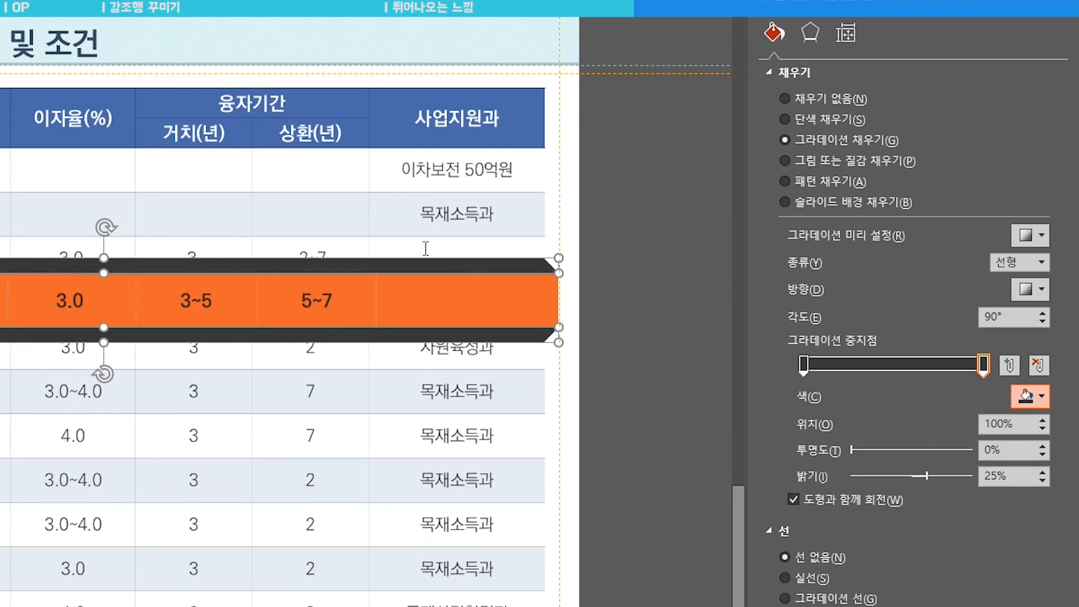
- Set the first gradient stop to 100% transparency and 5% position, and deselect the trapezoids
left_click(804, 366)
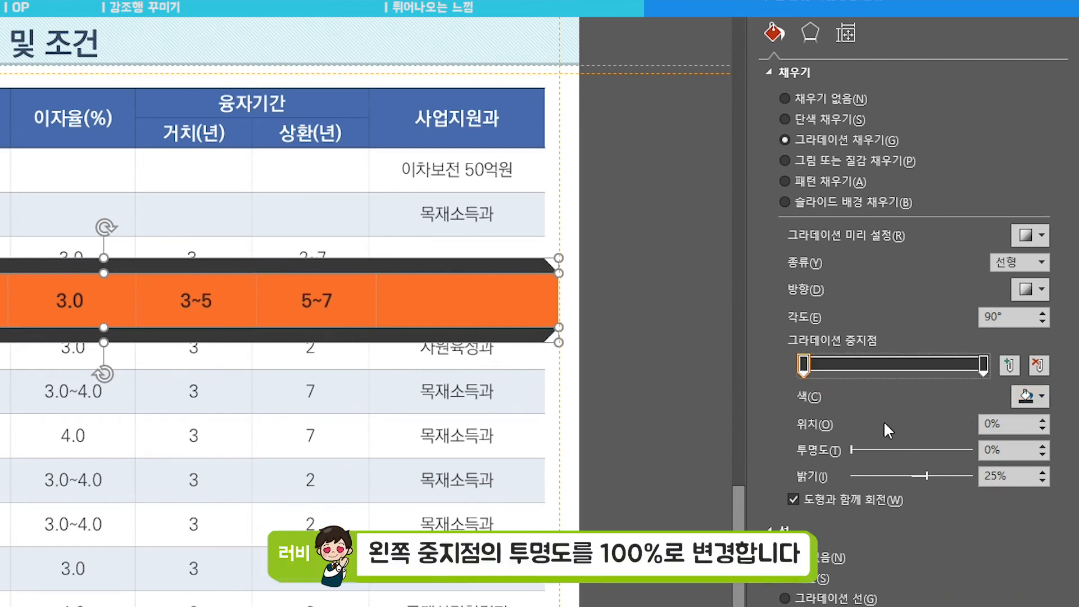
left_click_drag(849, 450, 978, 444)
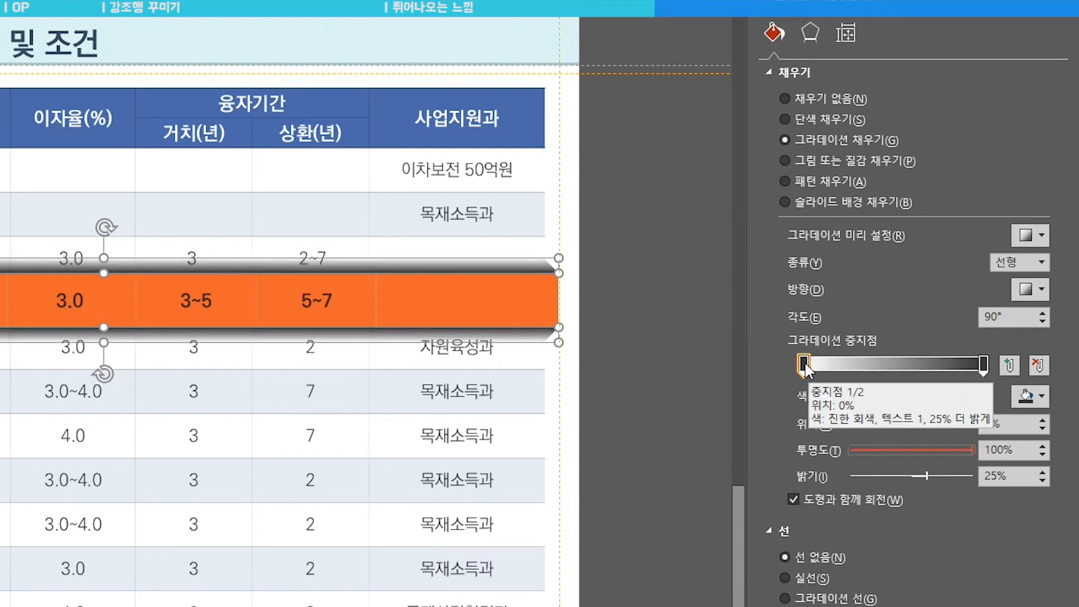
double_click(994, 425)
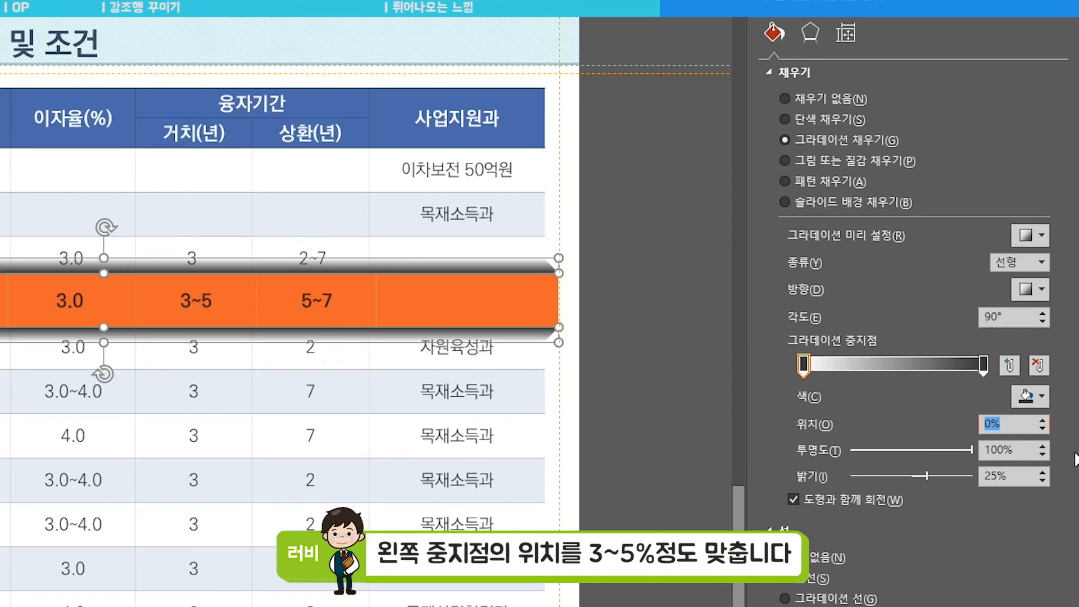
type("3")
key("Up")
key("Up")
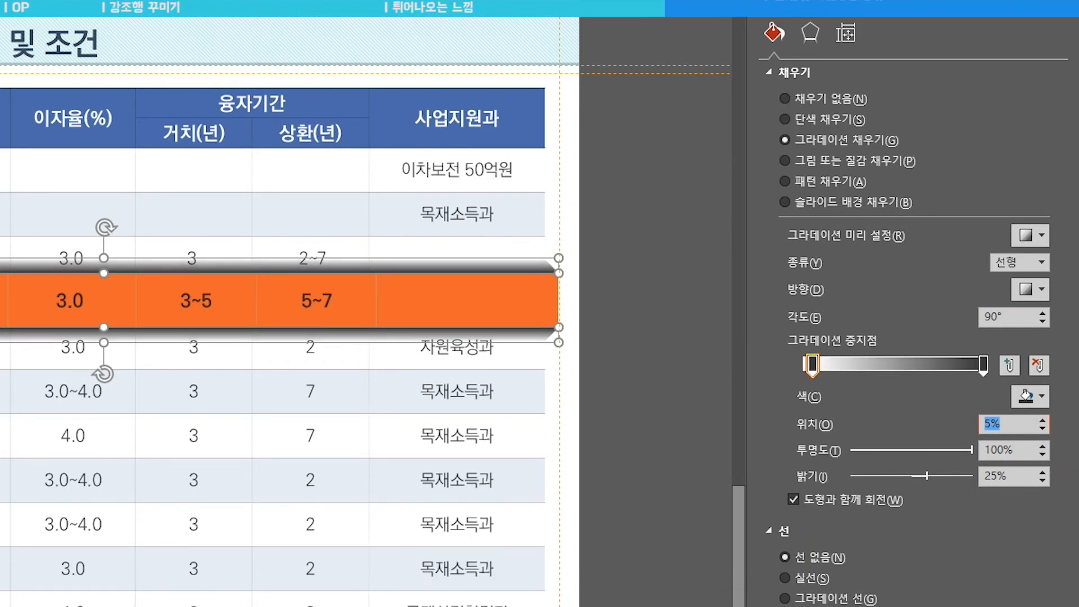
left_click(604, 254)
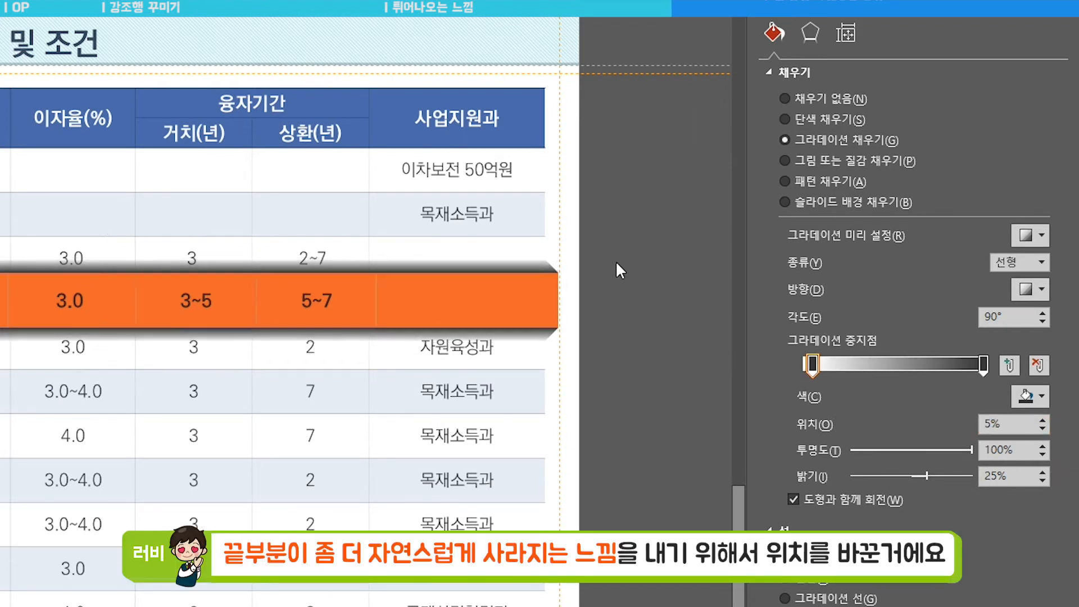
- Raise the transparency of the trapezoids' dark end stop to soften the shadow, and deselect
left_click(471, 262)
left_click_drag(852, 449, 911, 446)
left_click(635, 323)
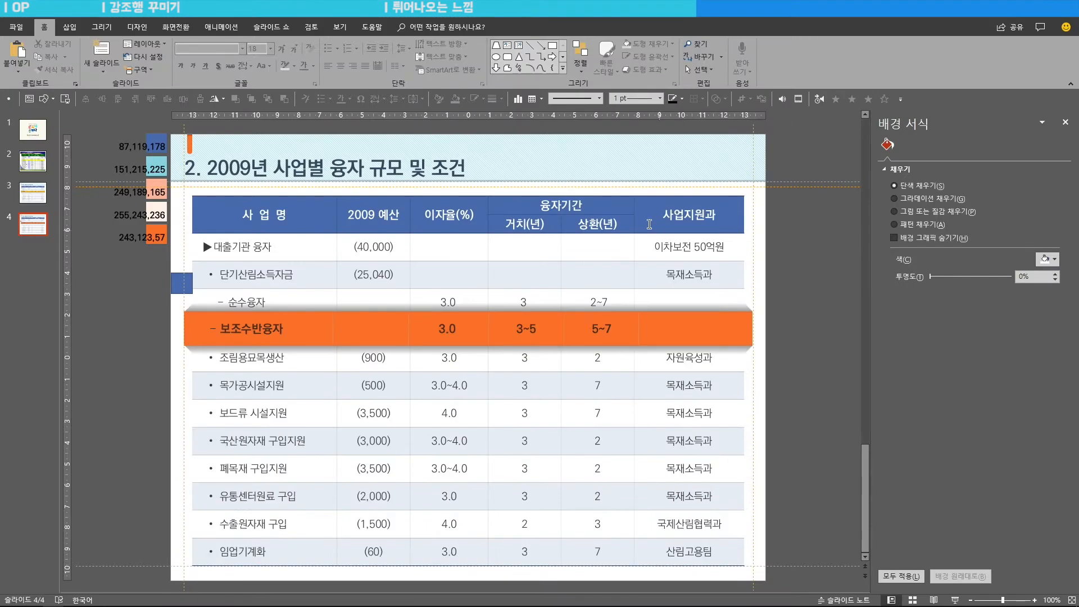
- Zoom in on the small blue square and slant the upper trapezoid's sides further inward
left_click(194, 309)
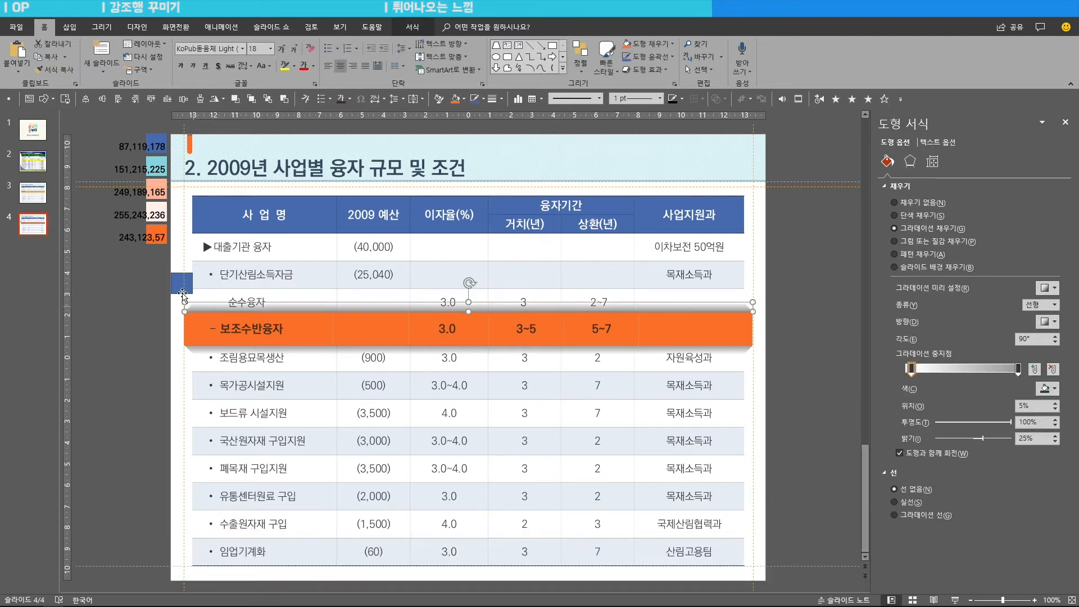
left_click(180, 290)
scroll(179, 292, "up", 6)
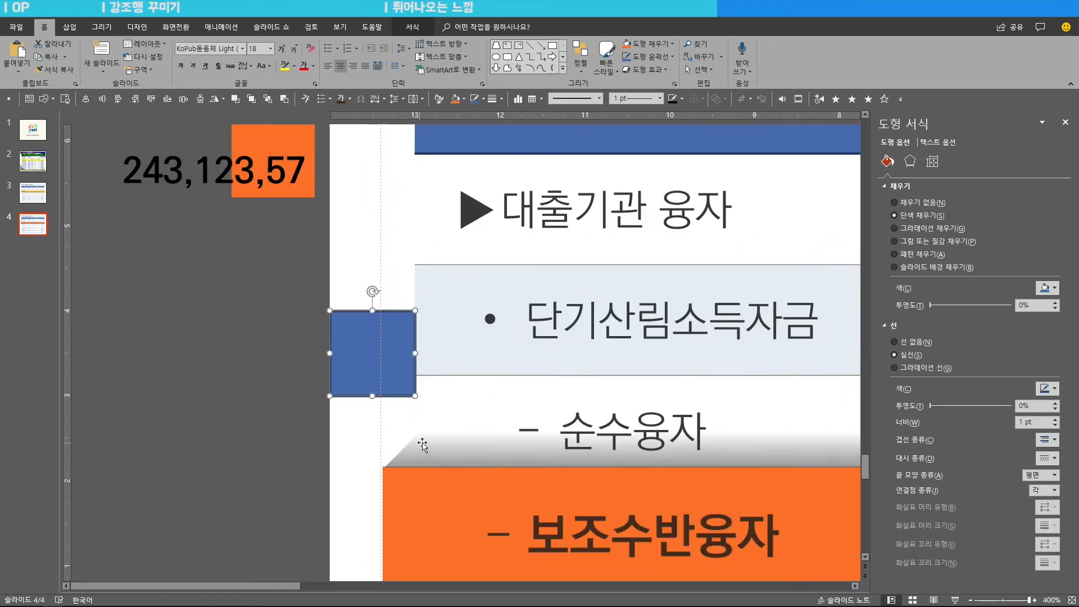
left_click(422, 434)
left_click_drag(422, 432, 458, 431)
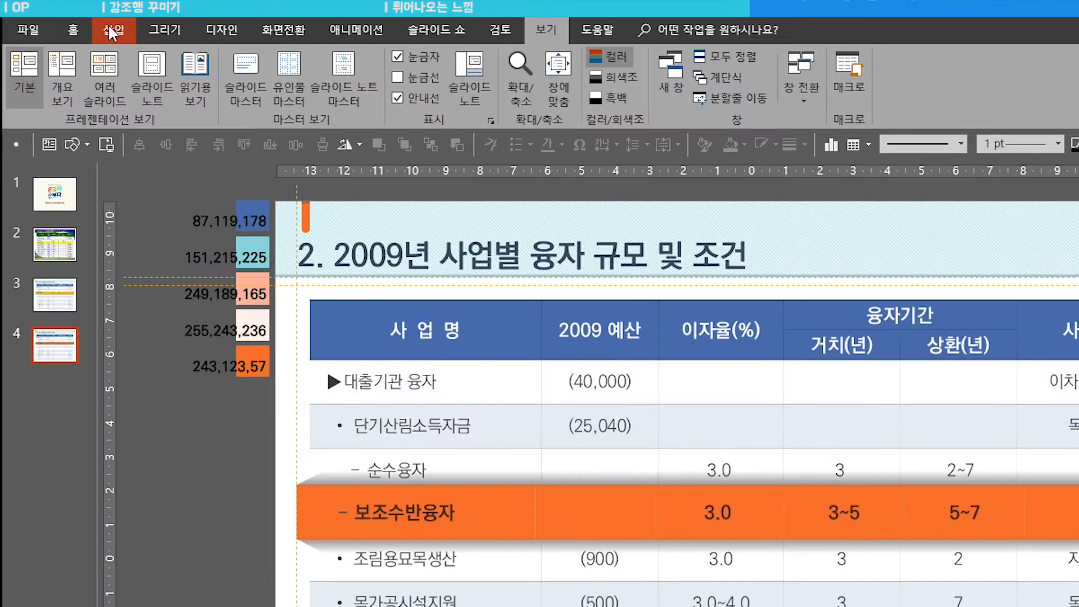
- Draw a straight line across the full upper edge of the orange row and copy it straight down to the lower edge
left_click(75, 26)
left_click(325, 70)
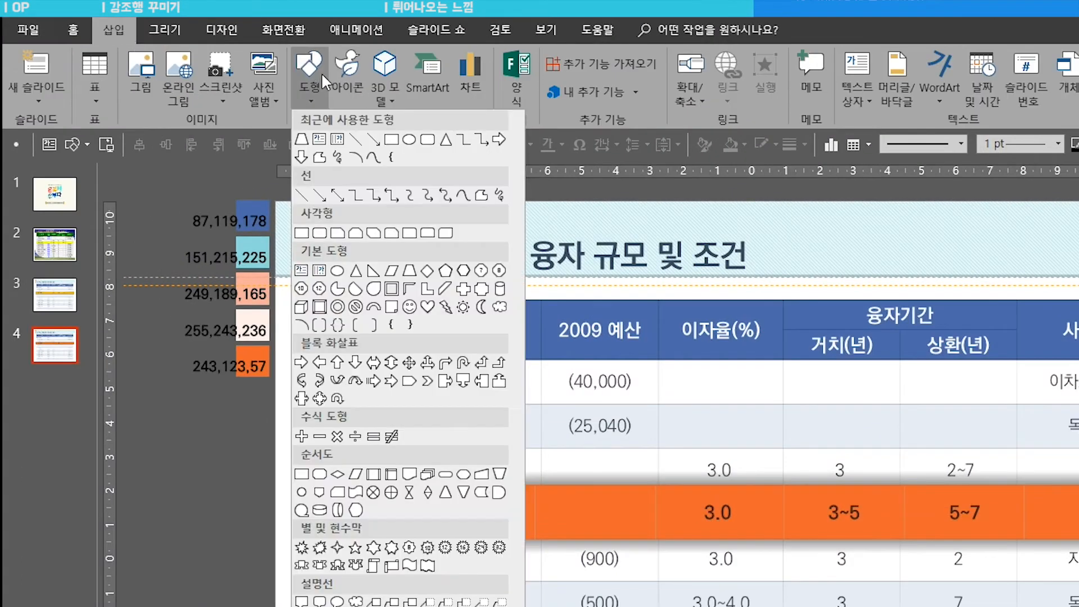
left_click(374, 144)
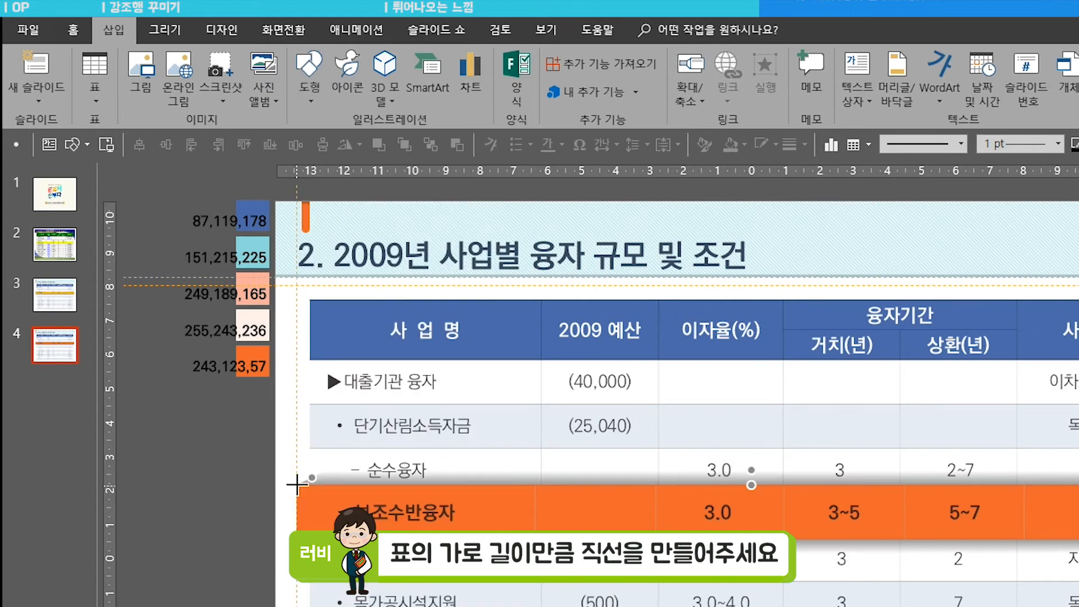
mouse_move(296, 485)
left_mouse_down()
mouse_move(1074, 447)
mouse_move(998, 213)
left_mouse_up()
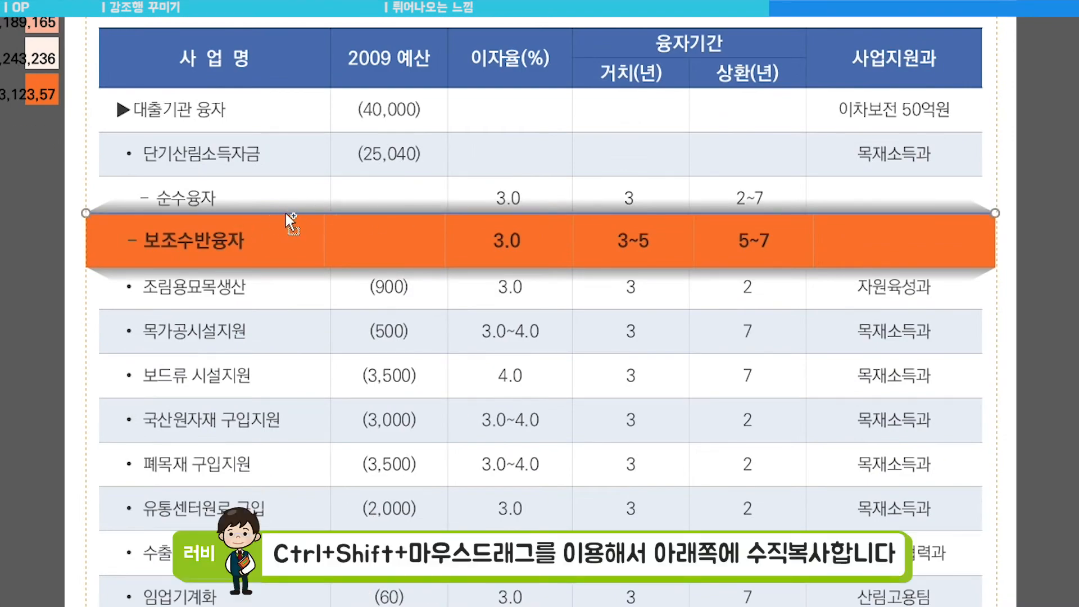
left_click_drag(291, 215, 292, 266)
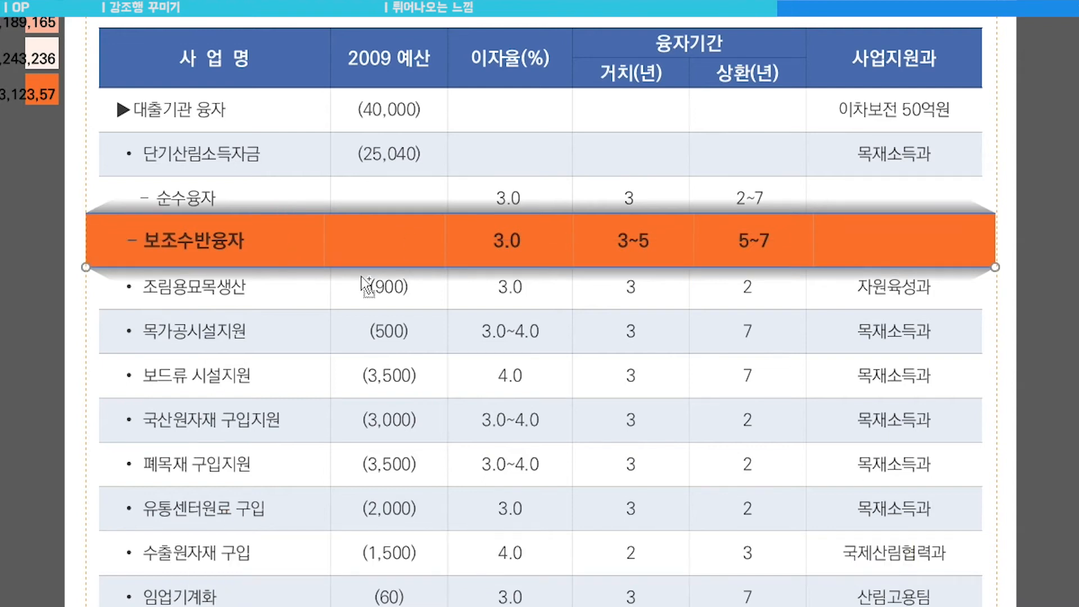
- Apply a gradient line style to both edge lines of the orange row and set the gradient angle to 0°
left_click(979, 215, "shift")
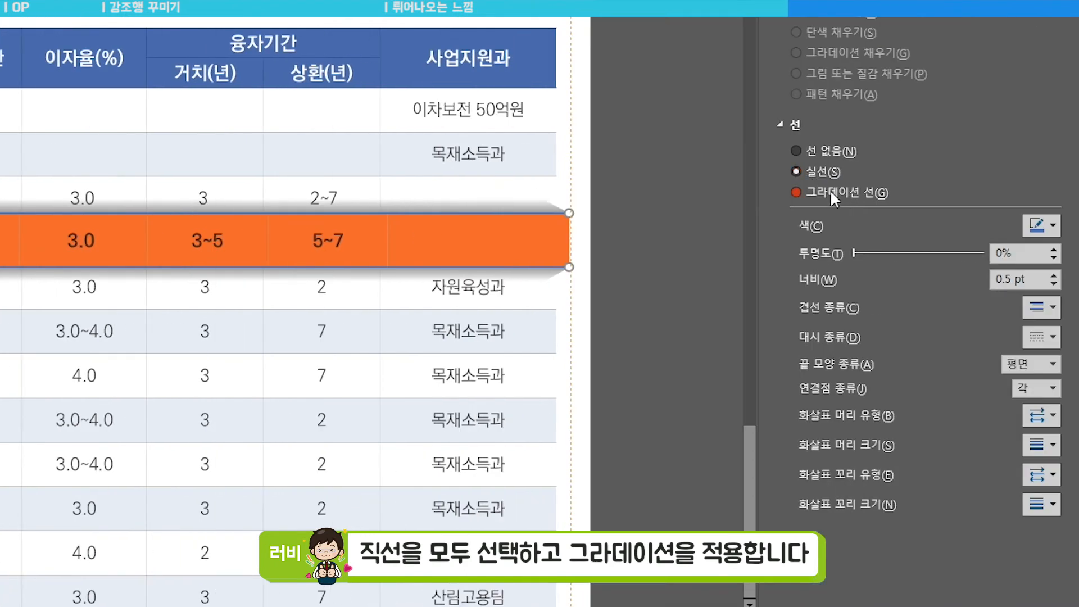
left_click(832, 191)
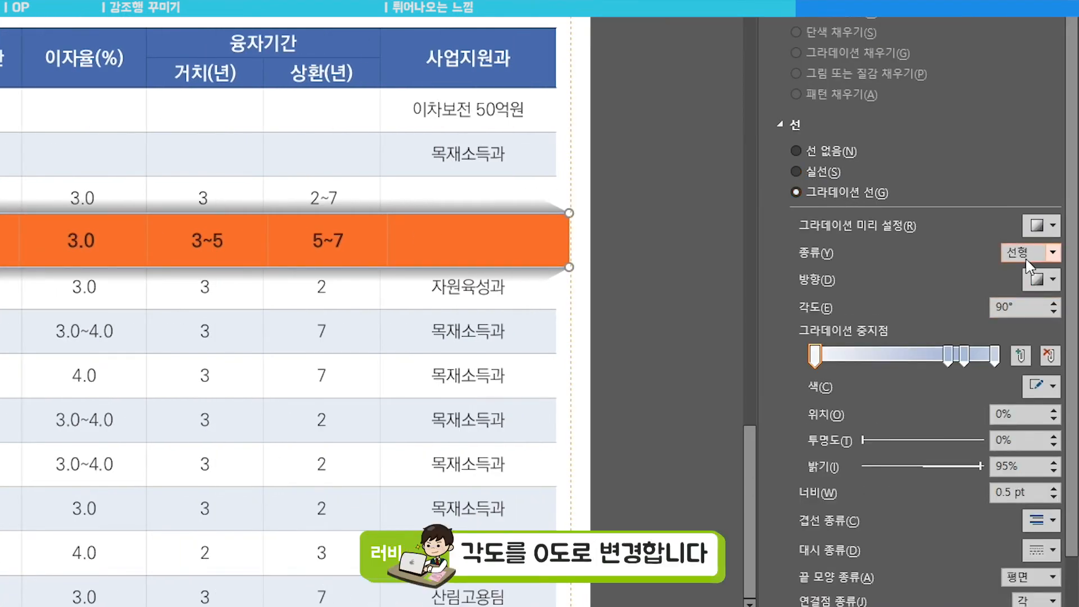
double_click(1006, 307)
type("0")
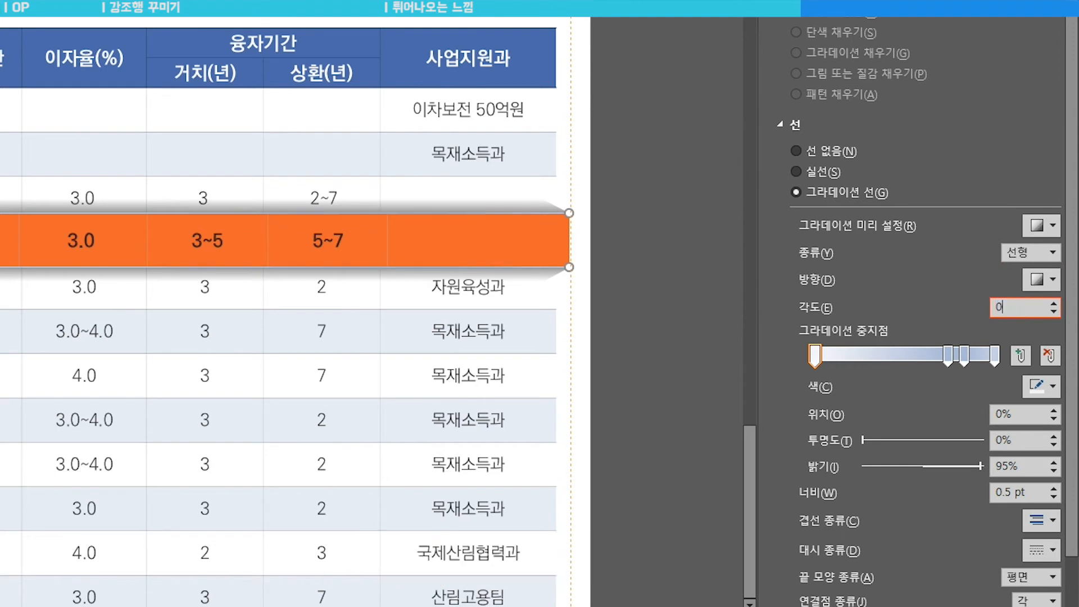
- Position the second gradient stop of the edge lines at 30% and the third at 70%
left_click_drag(946, 358, 894, 358)
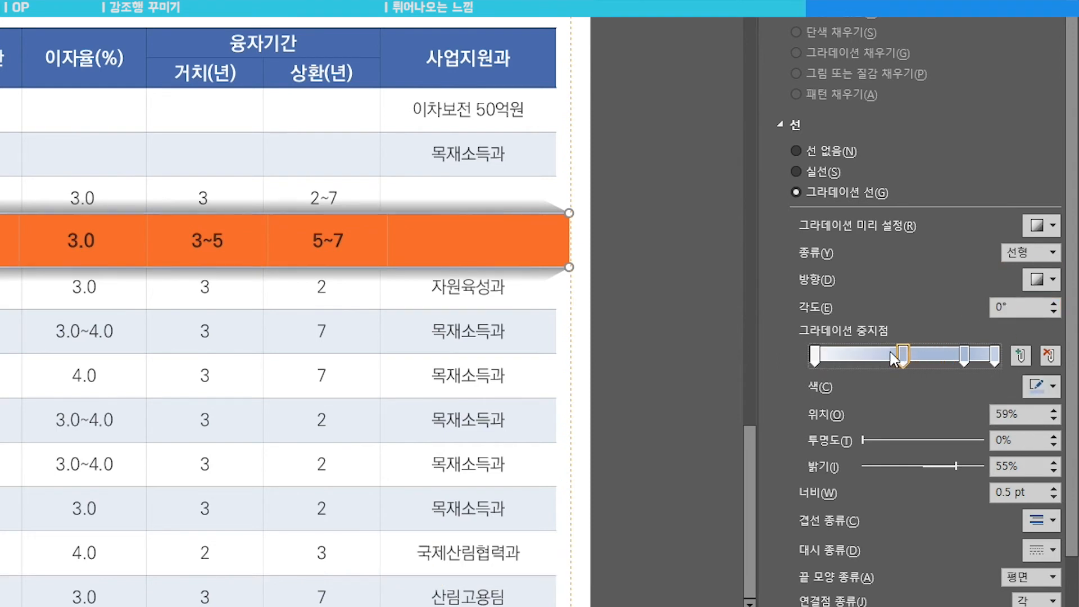
left_click_drag(965, 357, 932, 358)
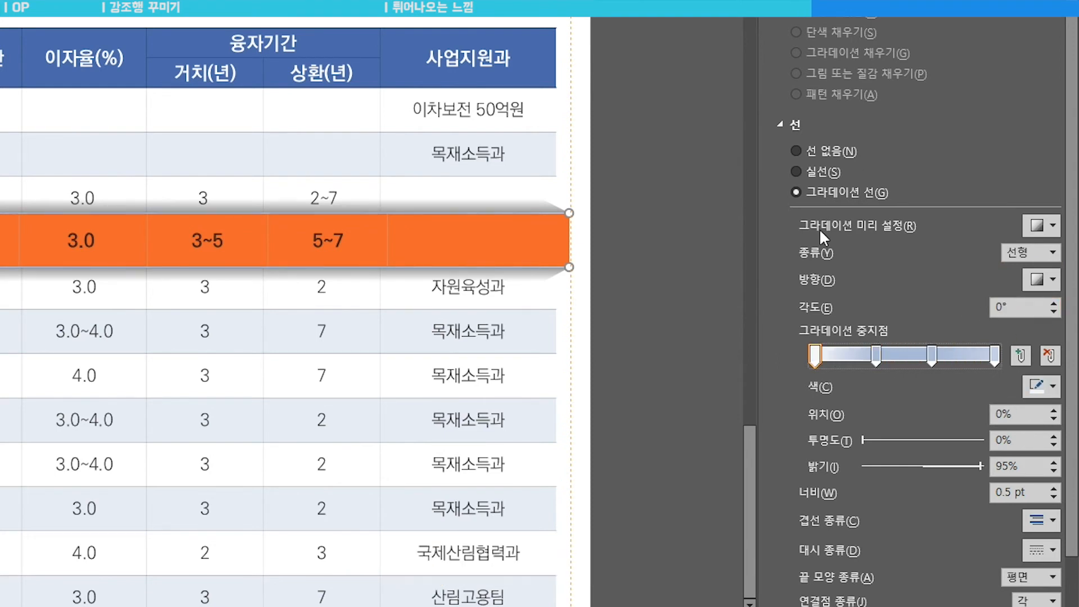
left_click(876, 356)
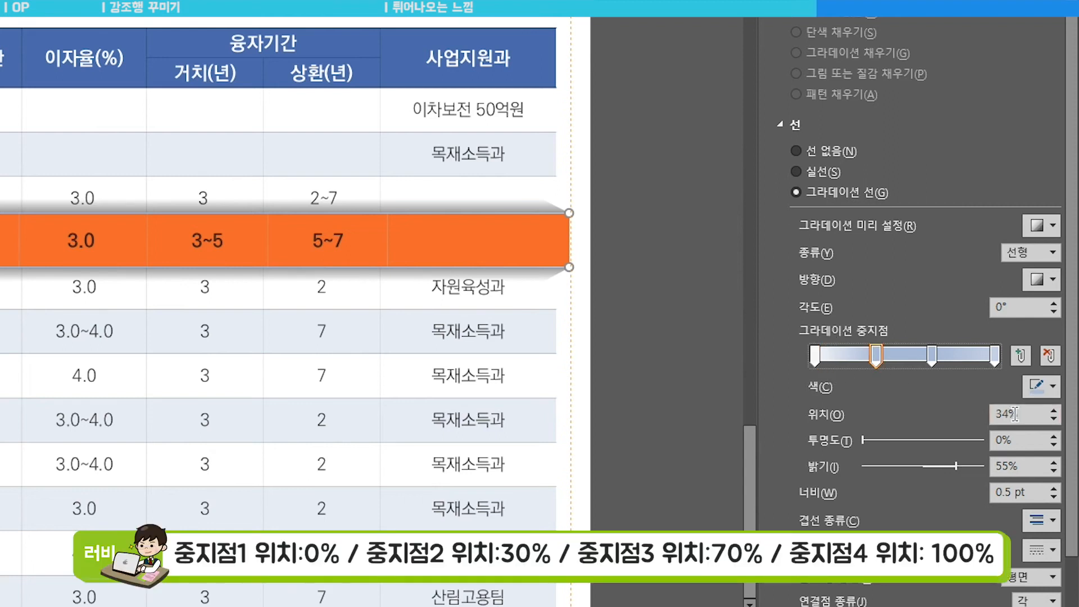
left_click_drag(1016, 415, 993, 415)
type("30")
key("Return")
left_click(930, 357)
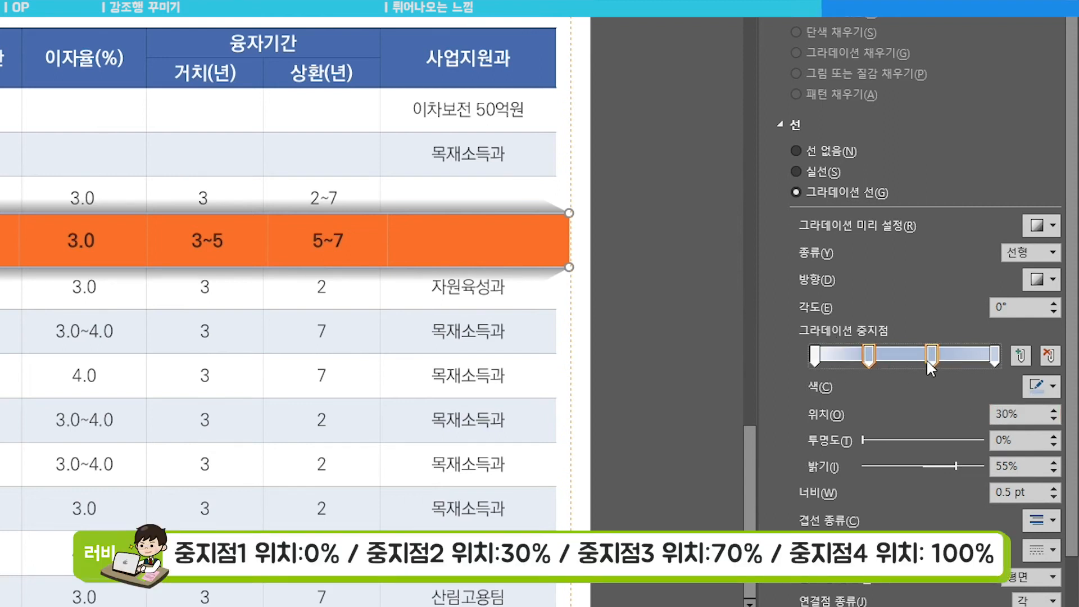
type("70")
key("Return")
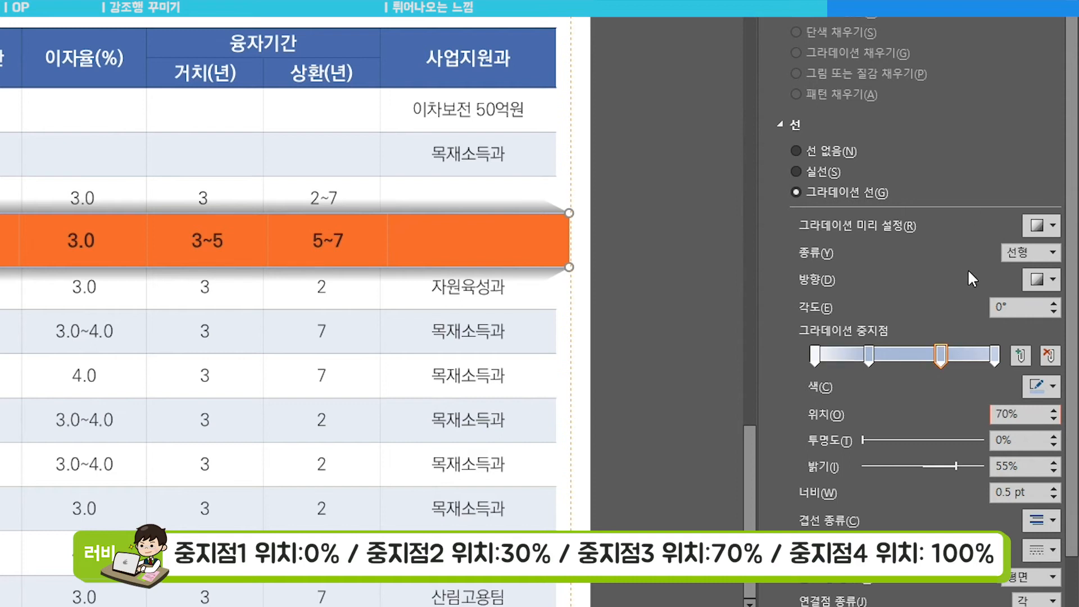
- Change the colour of all four gradient stops of the edge lines to white
left_click(995, 359)
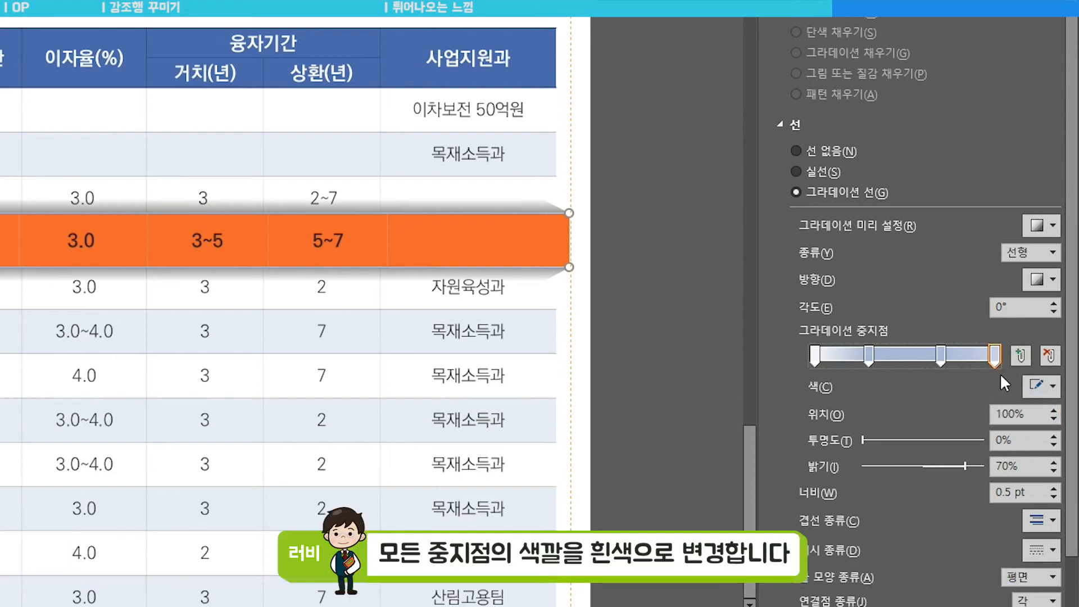
left_click(815, 357)
left_click(1042, 387)
left_click(946, 428)
left_click(870, 357)
left_click(1041, 387)
left_click(946, 428)
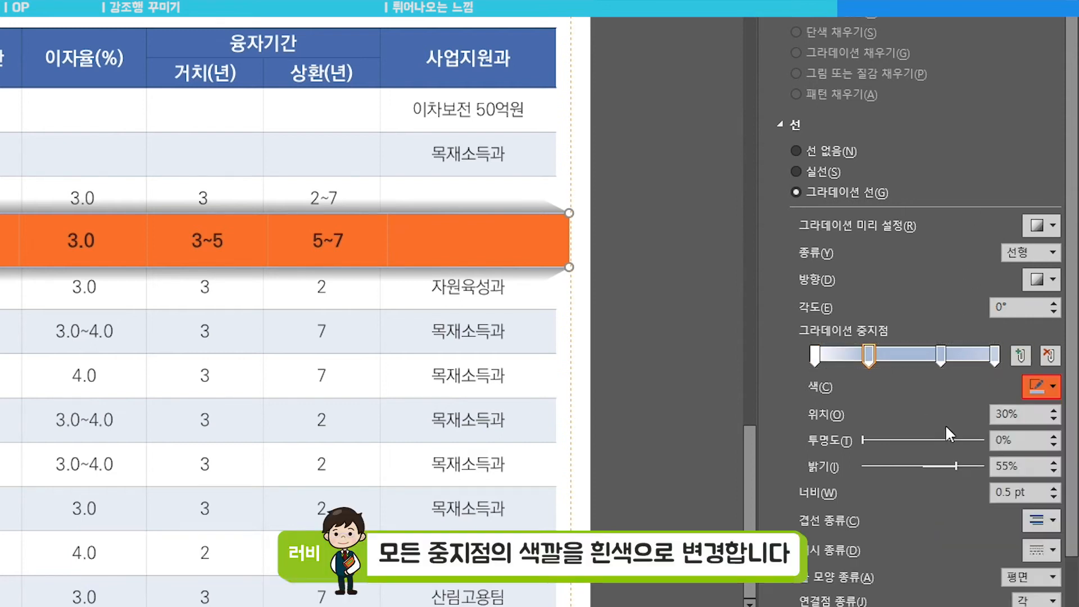
left_click(941, 357)
left_click(1041, 387)
left_click(946, 428)
left_click(995, 357)
left_click(1041, 387)
left_click(946, 429)
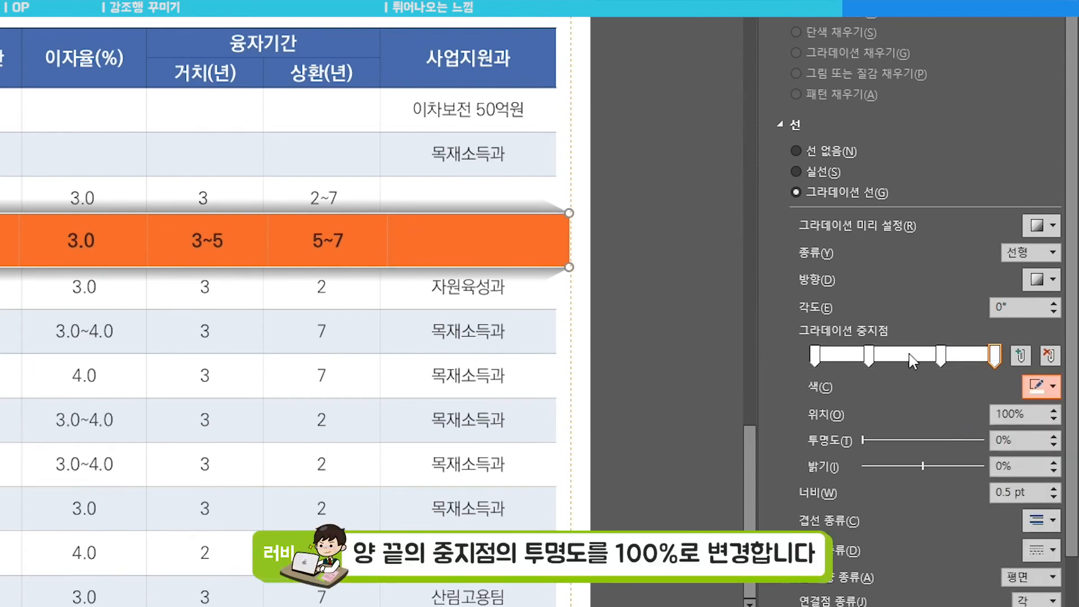
- Set the transparency of the first and last gradient stops of the edge lines to 100%
left_click(815, 357)
left_click_drag(864, 441, 905, 441)
left_click(995, 357)
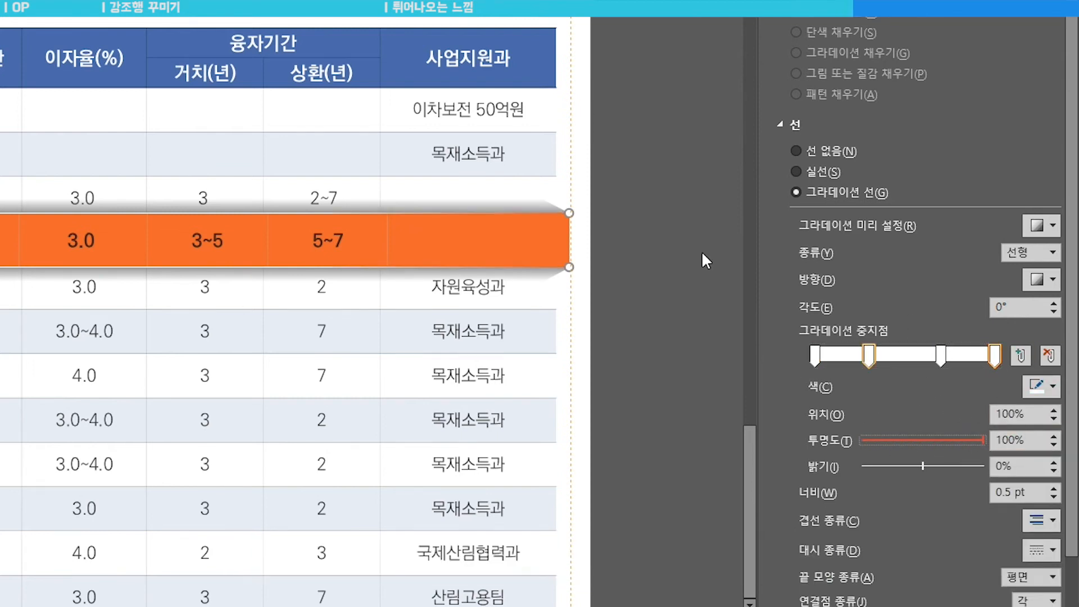
- Raise the transparency of the two middle gradient stops of the edge lines to roughly half
left_click(869, 357)
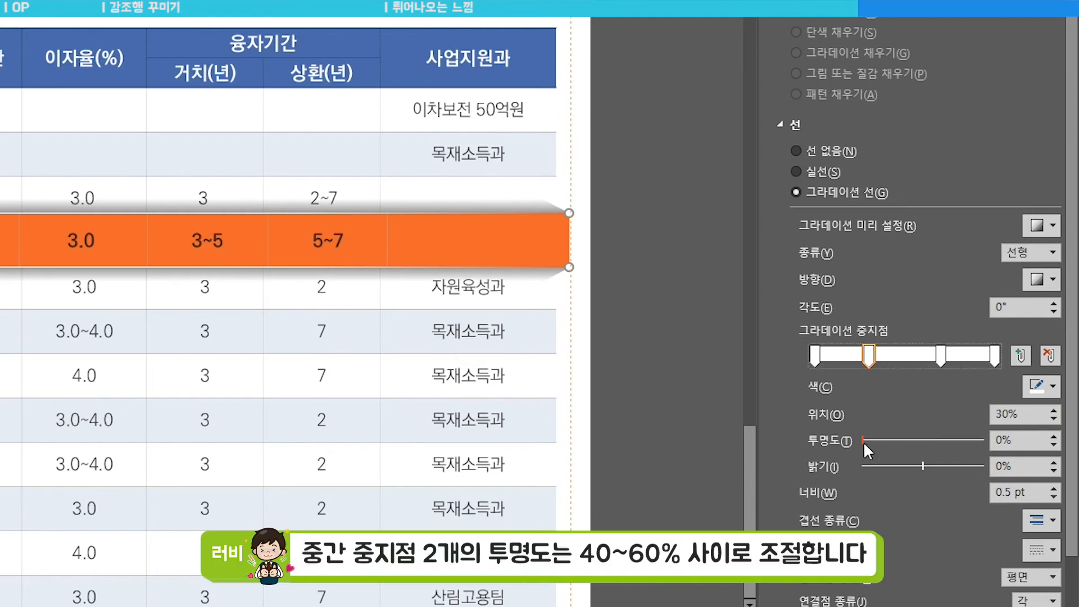
left_click_drag(863, 441, 923, 438)
left_click(941, 355)
- Deselect the edge lines, preview the current slide as a slide show, and return to editing
left_click(692, 221)
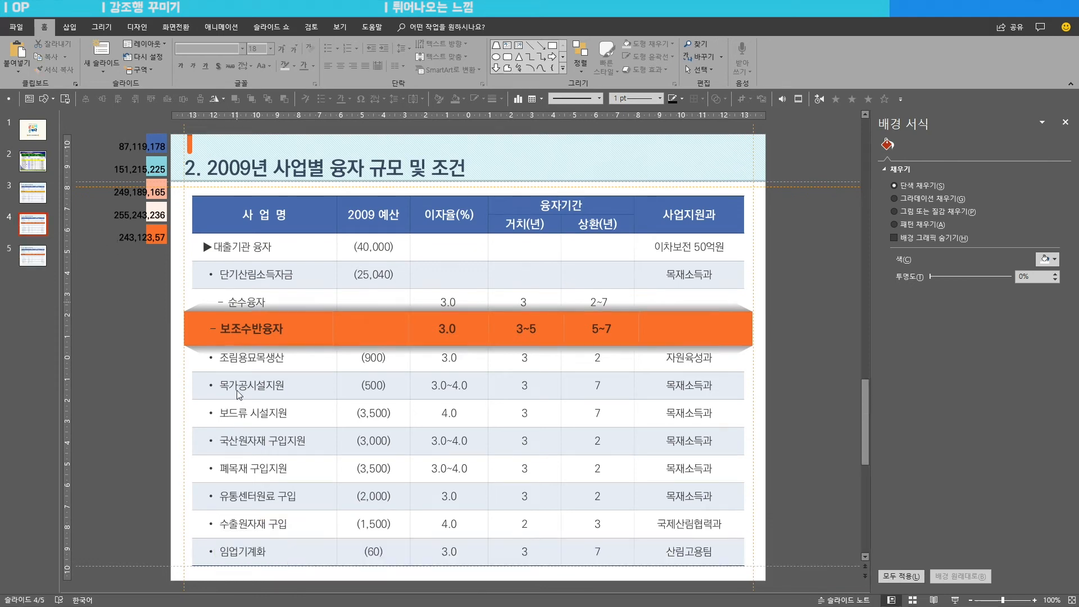
key("shift+F5")
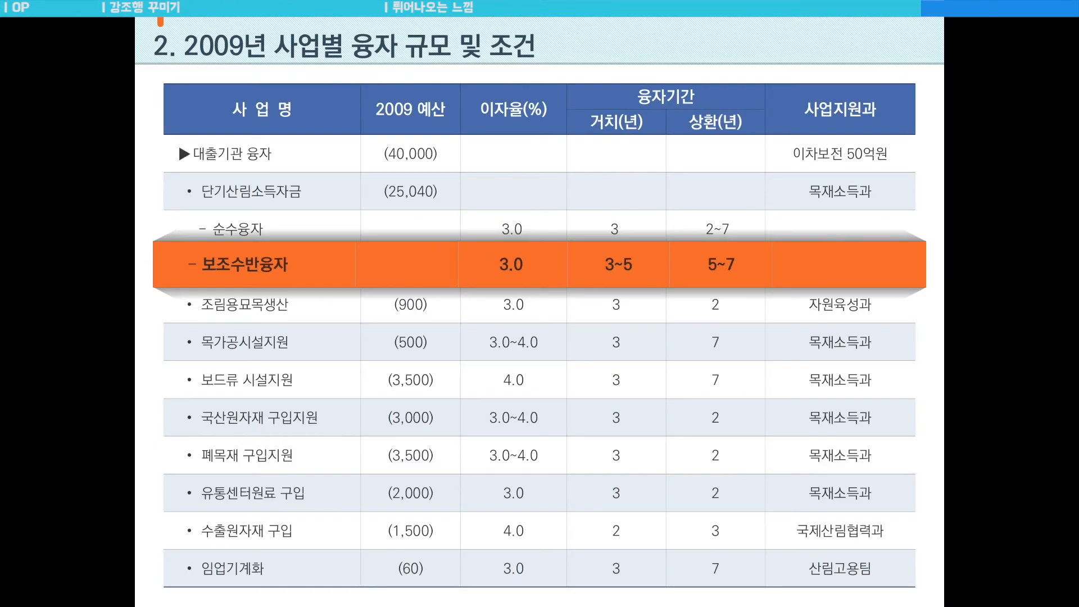
key("Escape")
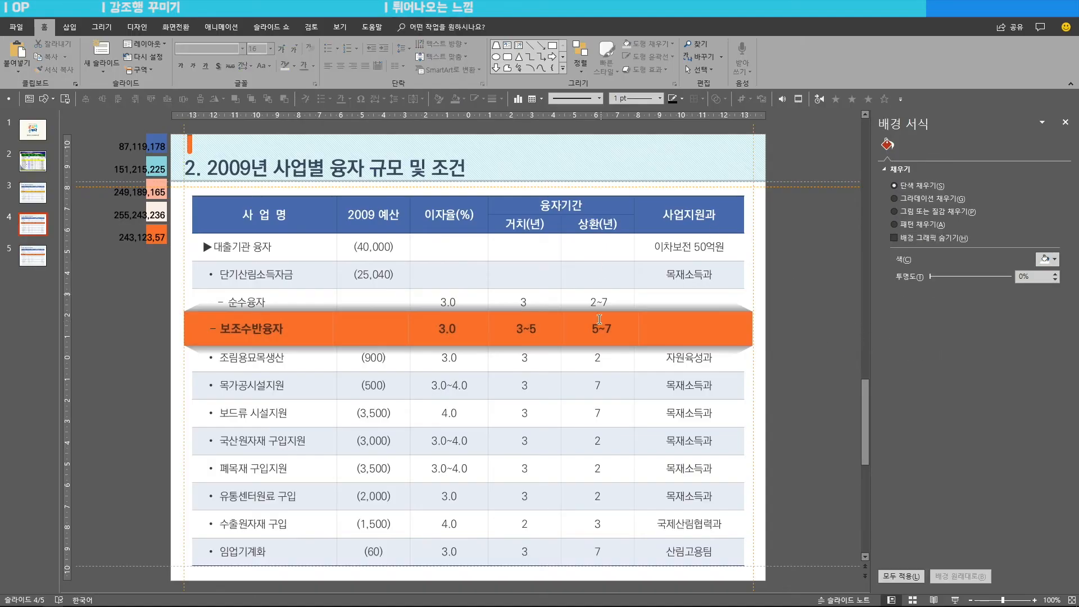
left_click(318, 330)
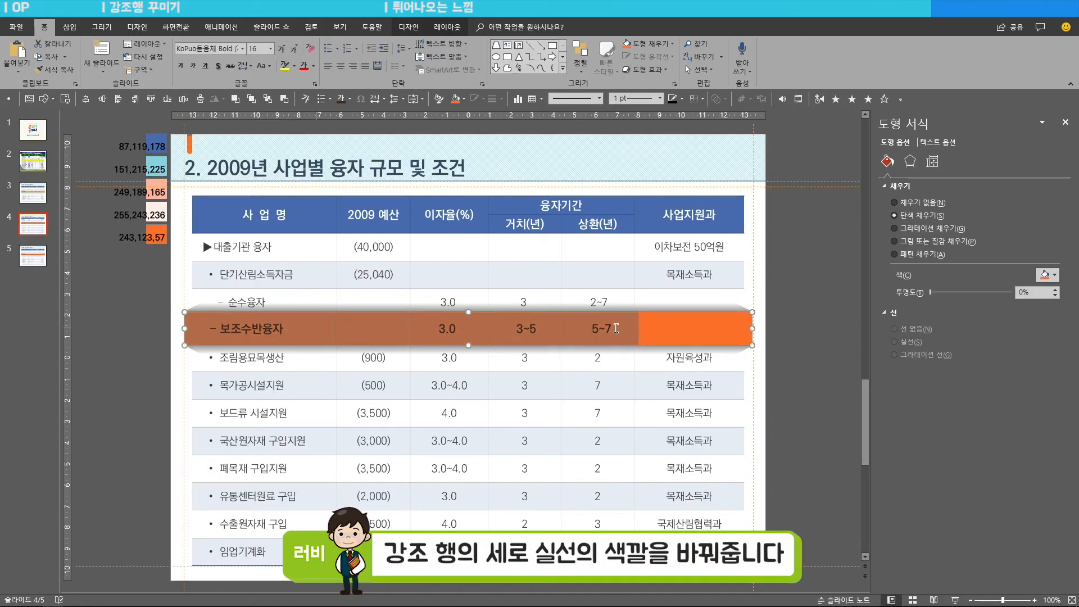
left_click(681, 99)
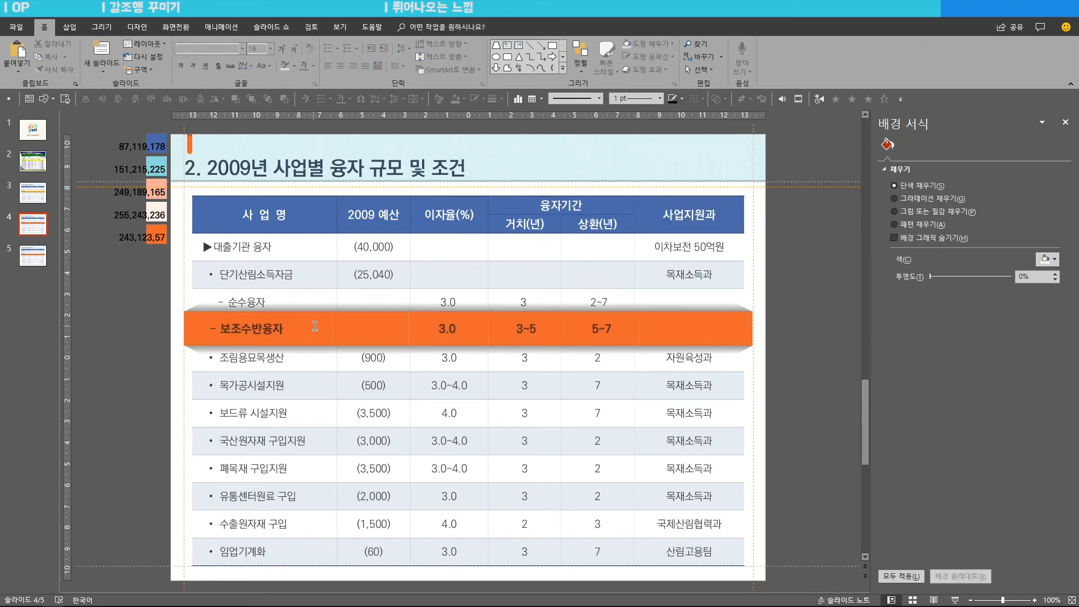
left_click_drag(315, 327, 671, 331)
- Draw a rectangle about 2.6 by 2.33 cm above the orange row and fill it with a darker orange, RGB 241, 101, 23
mouse_move(373, 238)
left_mouse_down()
mouse_move(430, 288)
mouse_move(439, 264)
mouse_move(456, 307)
left_mouse_up()
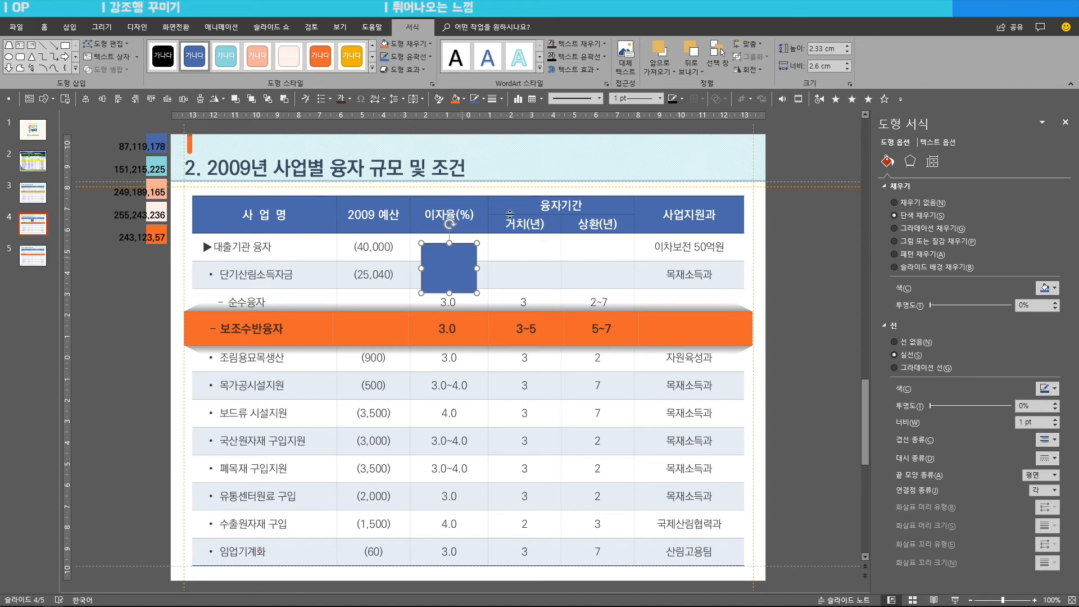
left_click(464, 99)
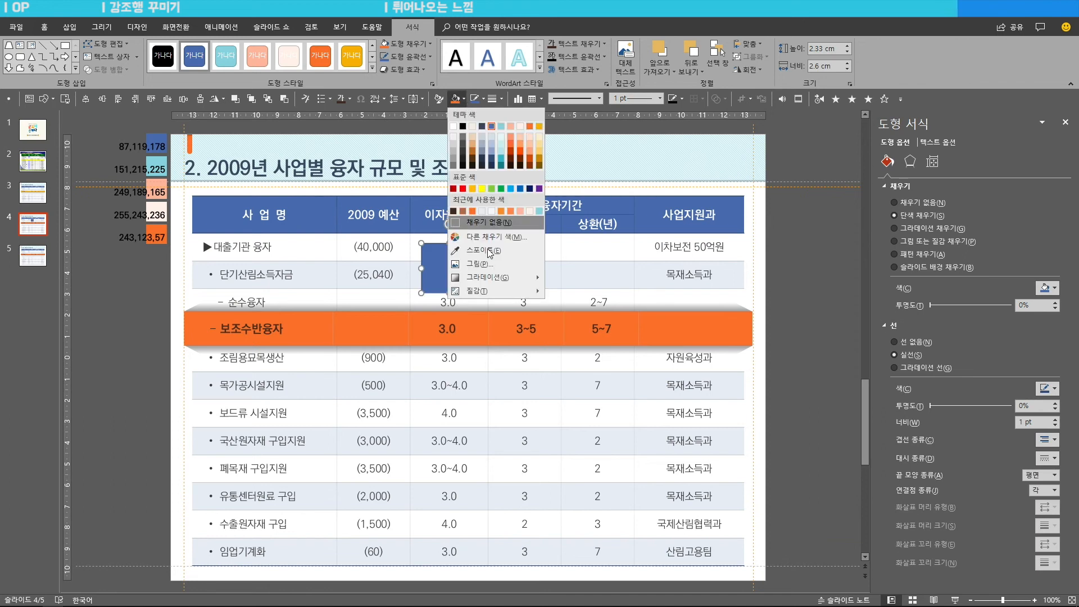
left_click(498, 237)
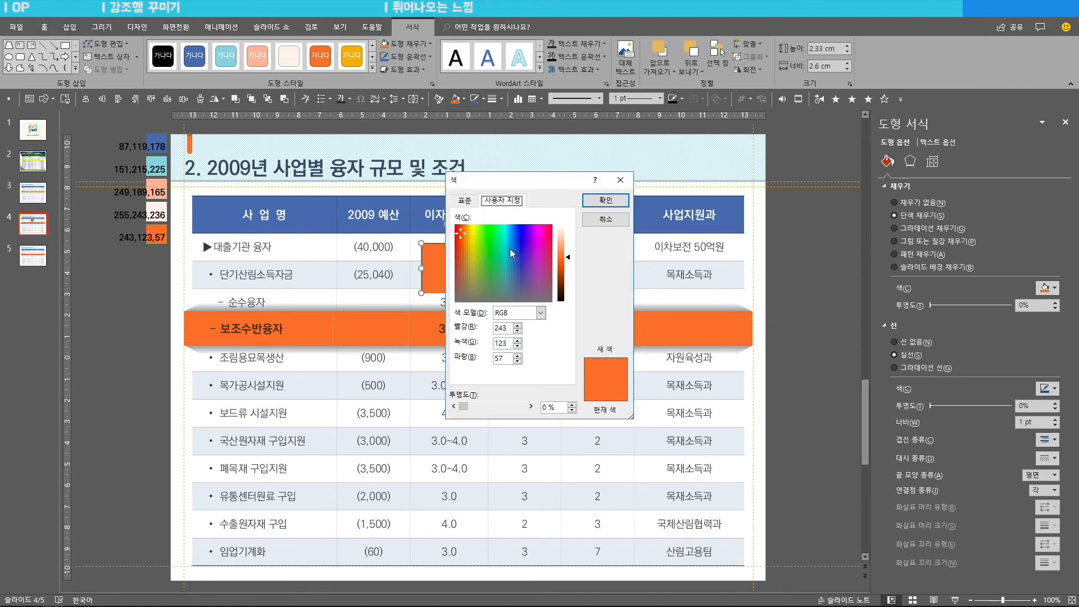
left_click(569, 258)
left_click_drag(568, 259, 569, 261)
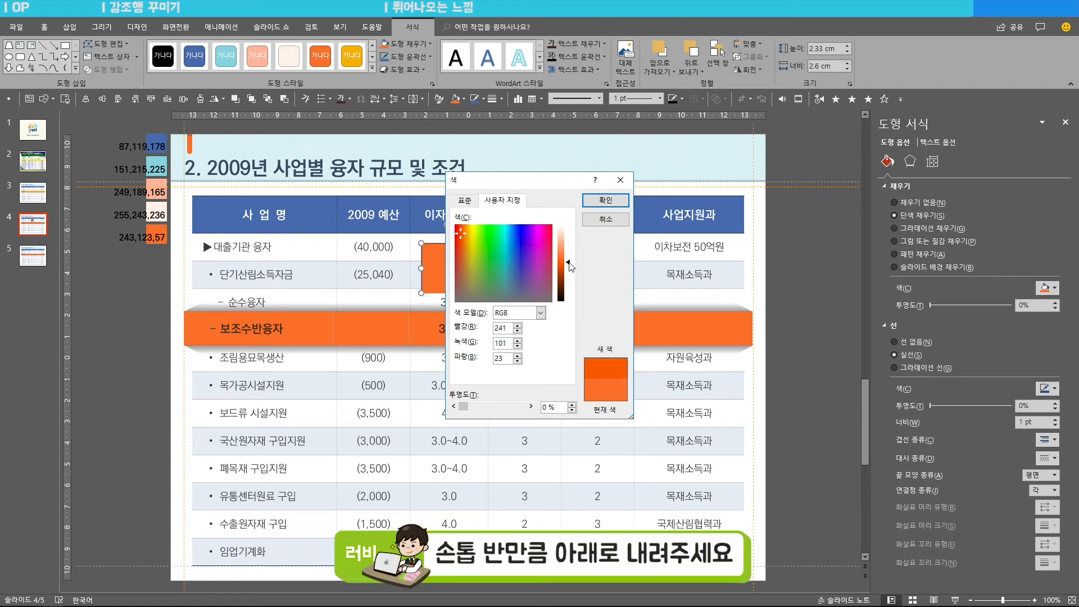
left_click(605, 201)
left_click(464, 100)
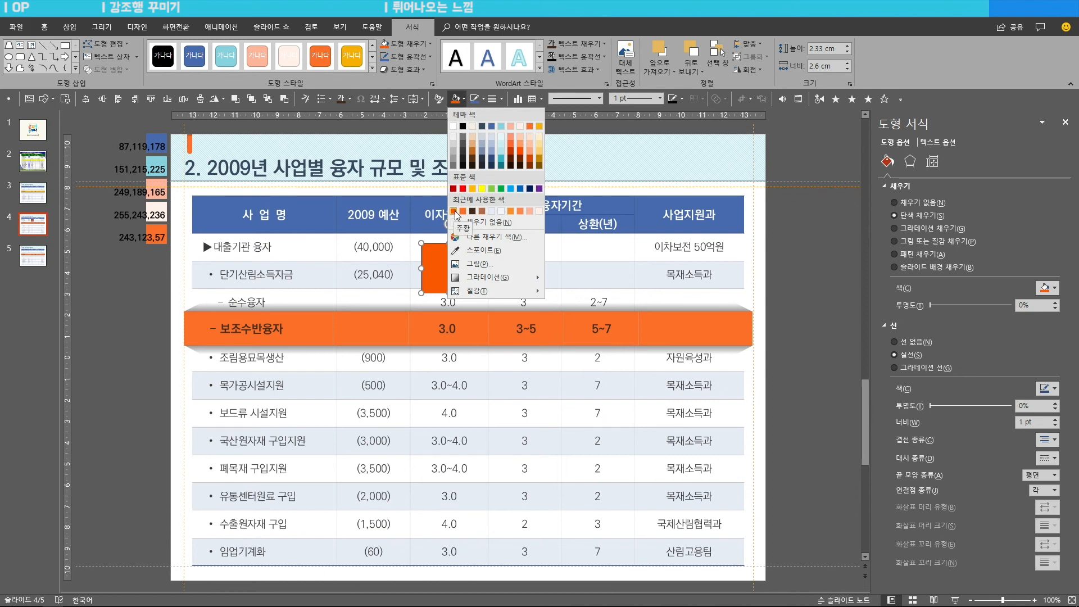
left_click(557, 183)
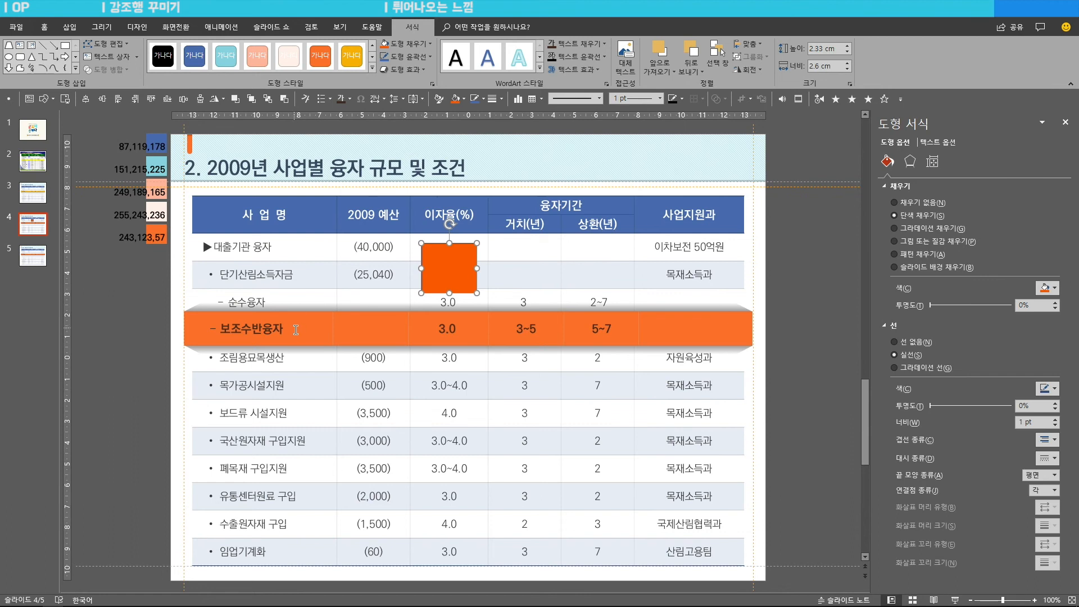
- Recolour the inside vertical borders of all cells in the orange 보조수반융자 row with the recently used darker orange, and deselect the row
left_click(295, 330)
left_click_drag(295, 330, 715, 338)
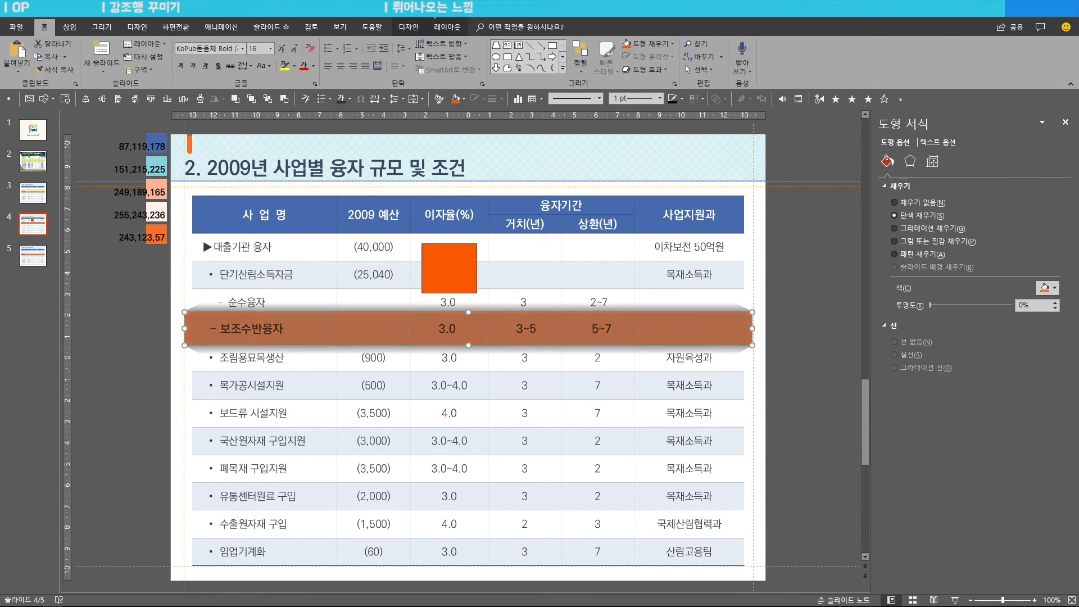
left_click(413, 31)
left_click(521, 70)
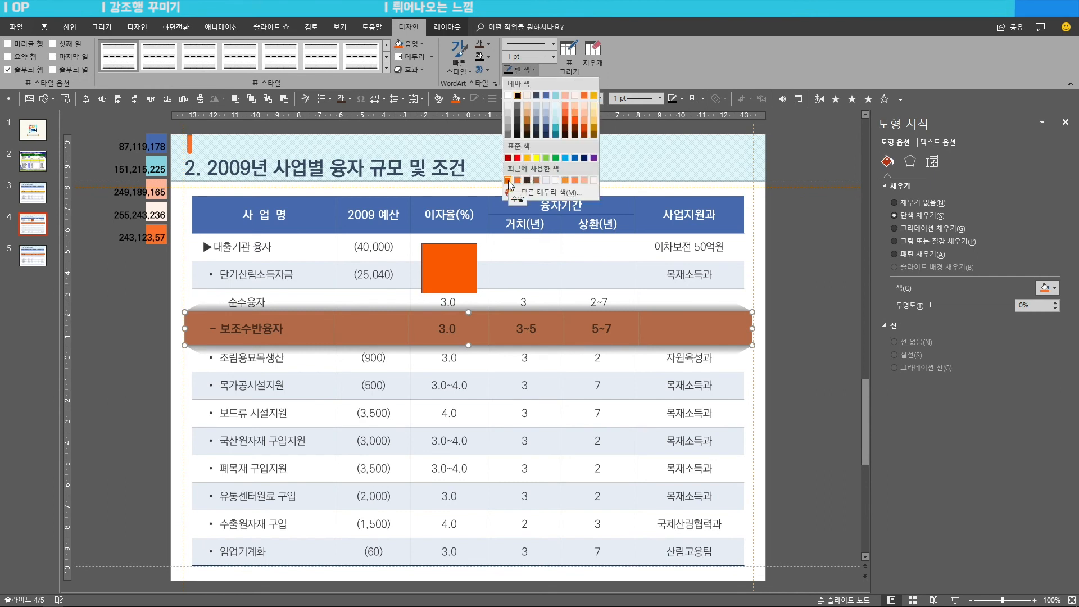
left_click(508, 180)
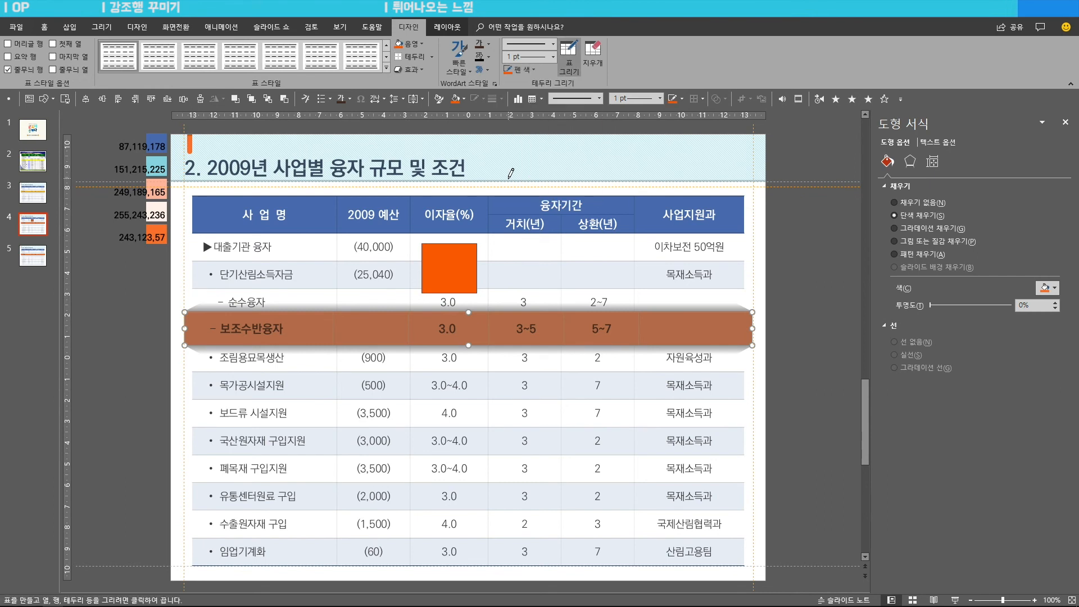
left_click(431, 57)
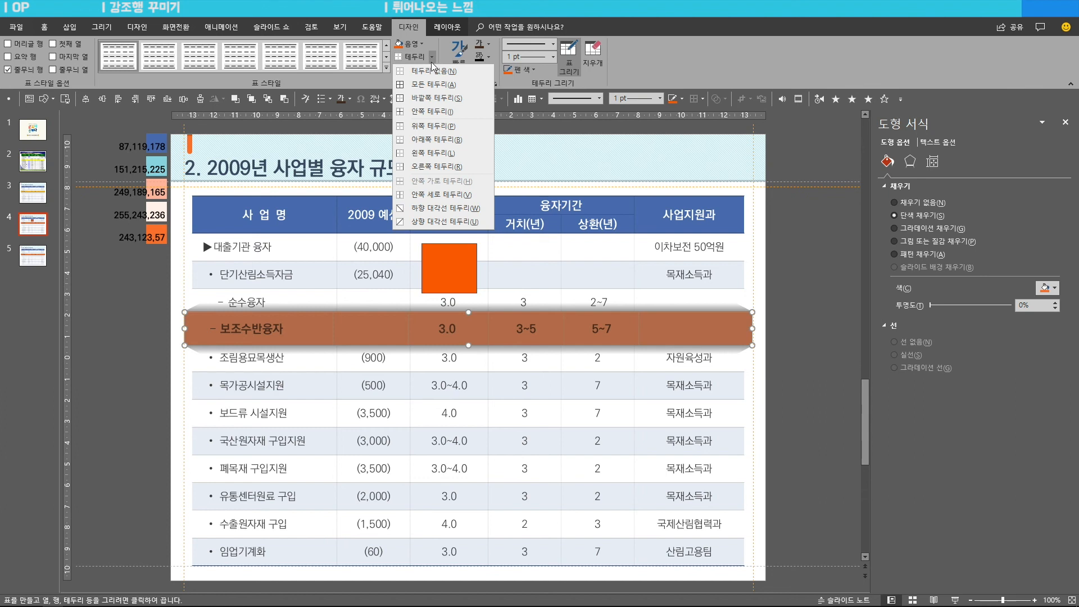
left_click(446, 196)
left_click(754, 244)
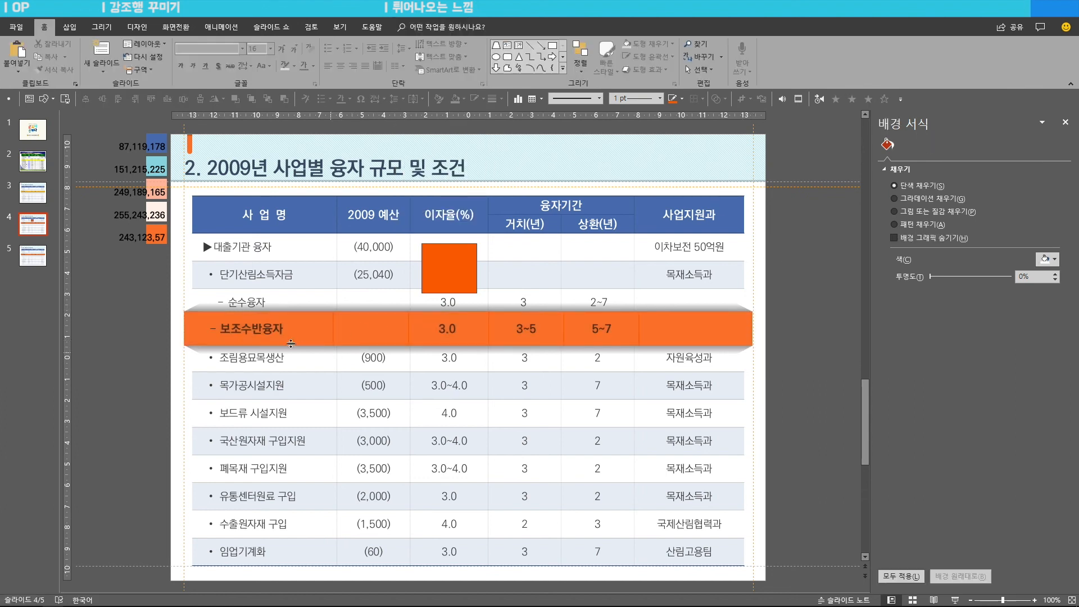
- Remove the orange helper rectangle above the emphasised row and preview the slide as a slide show
left_click_drag(260, 326, 737, 308)
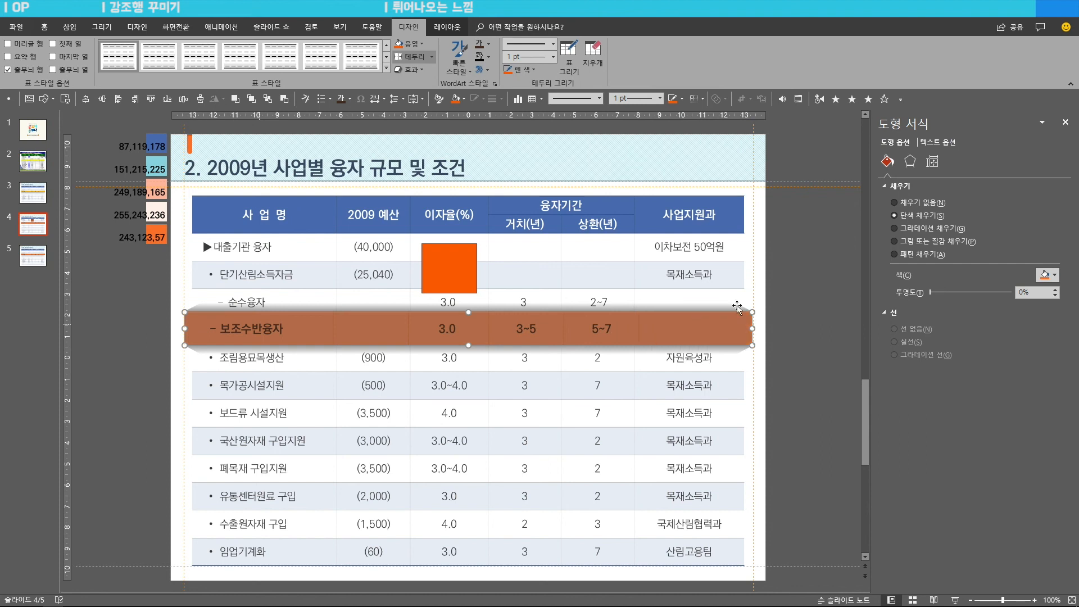
left_click(798, 279)
left_click(955, 600)
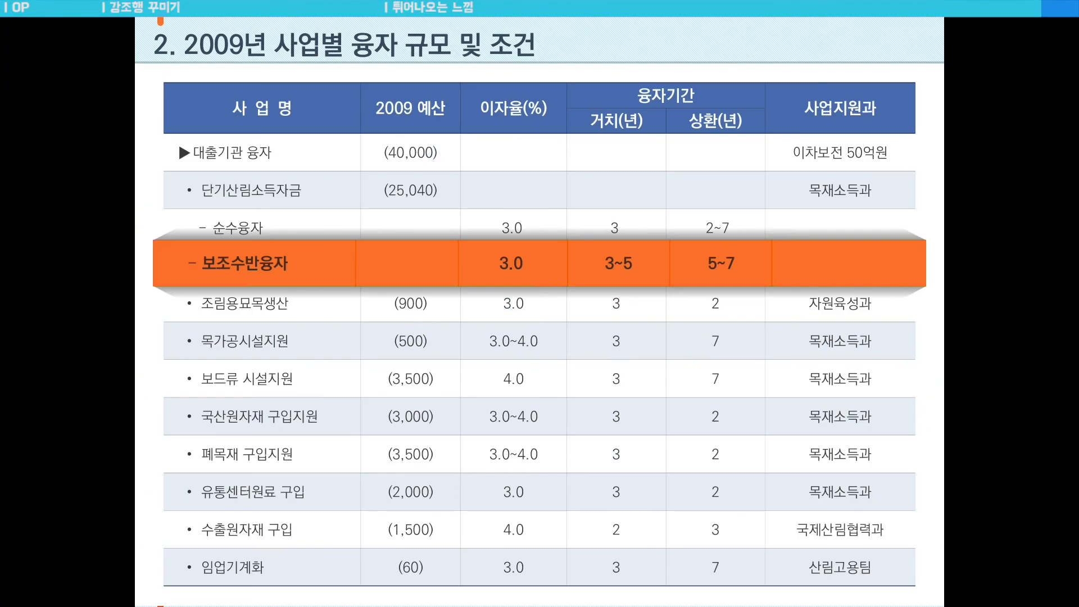